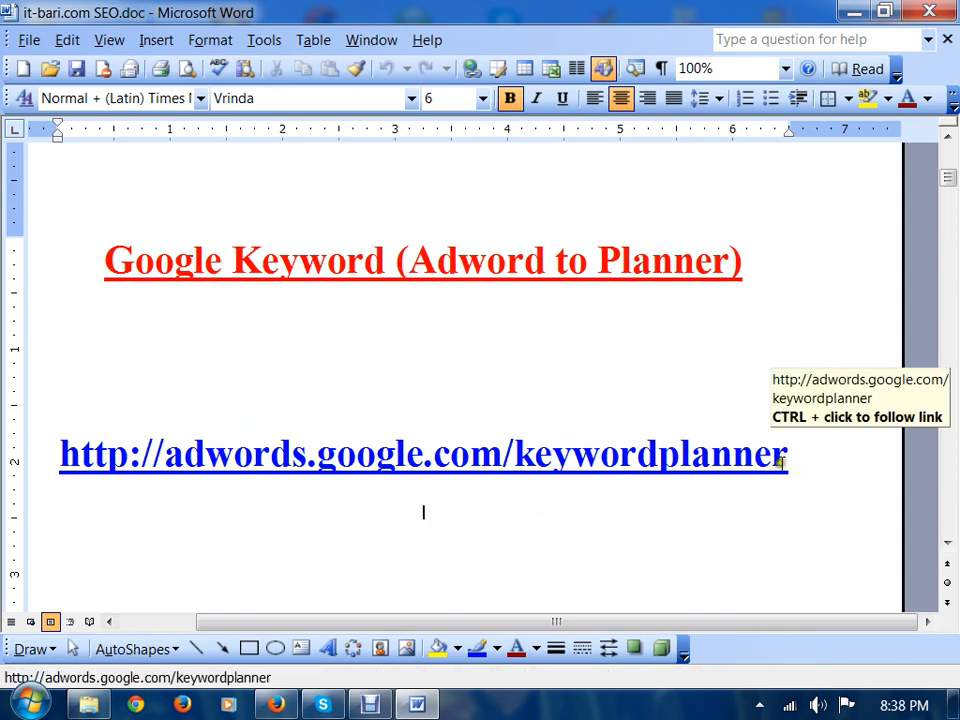
drag(800, 464, 64, 450)
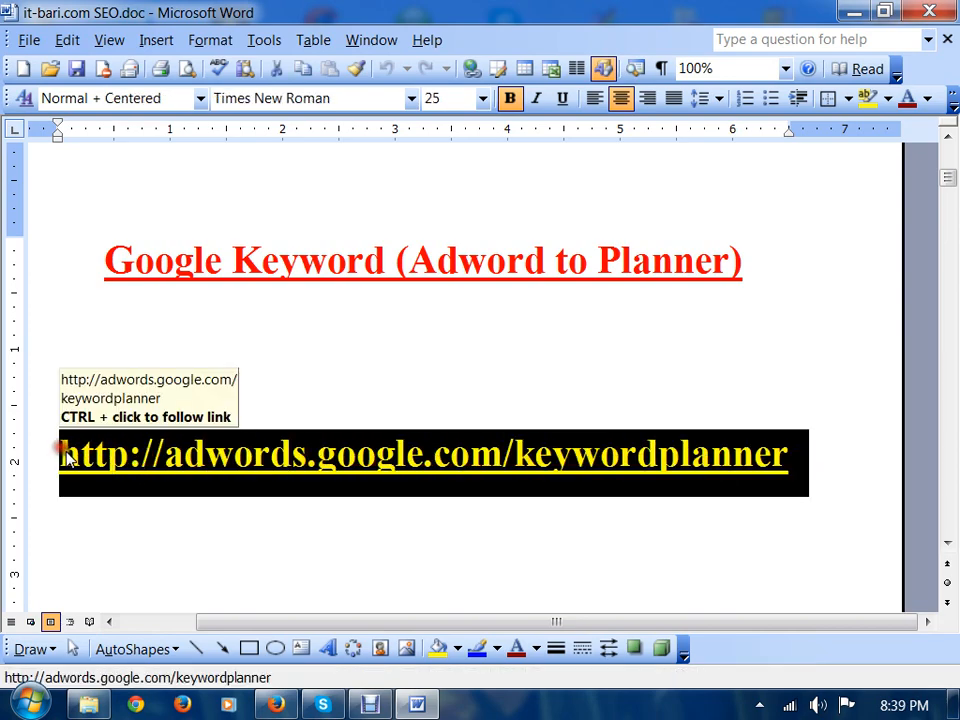
click(368, 296)
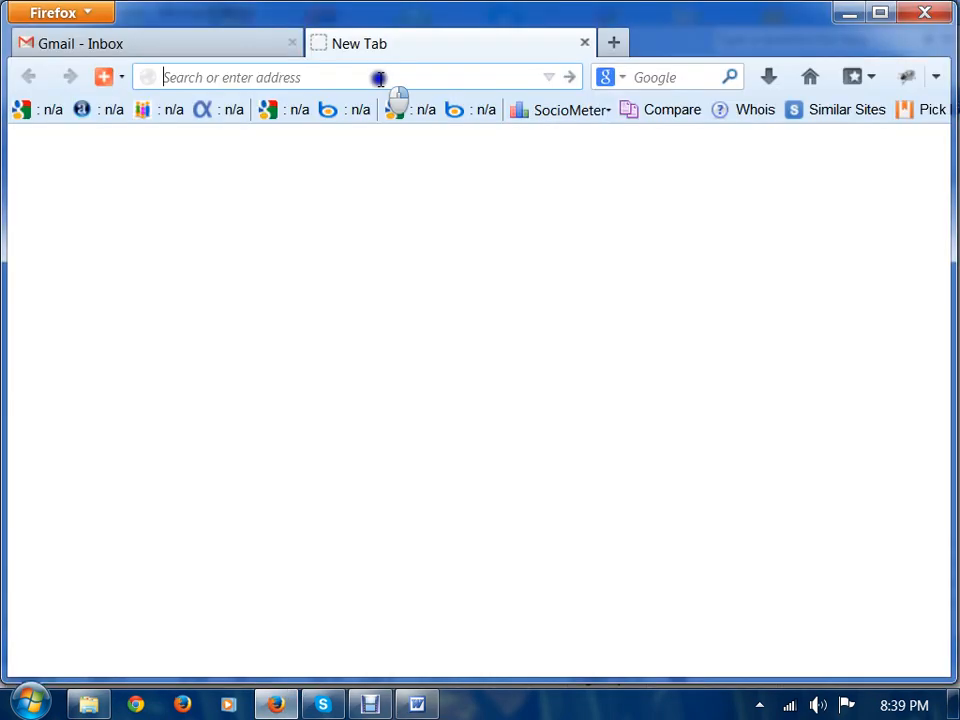
right_click(383, 80)
click(440, 191)
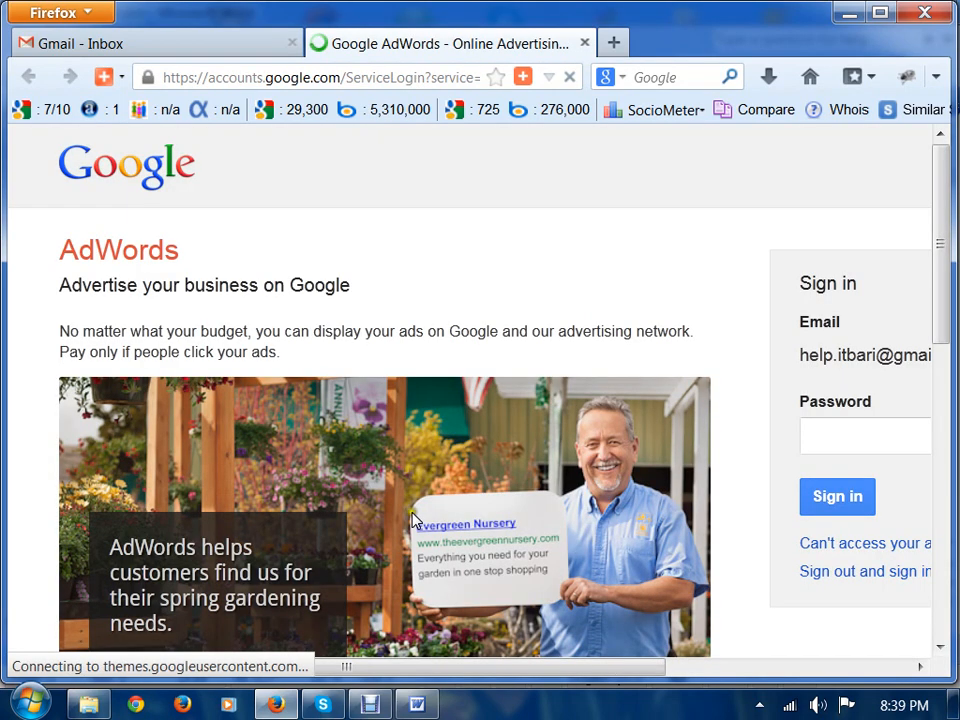
Step: Sign in to Google AdWords with the account password, replacing the rejected password with a new entry
drag(538, 670, 746, 671)
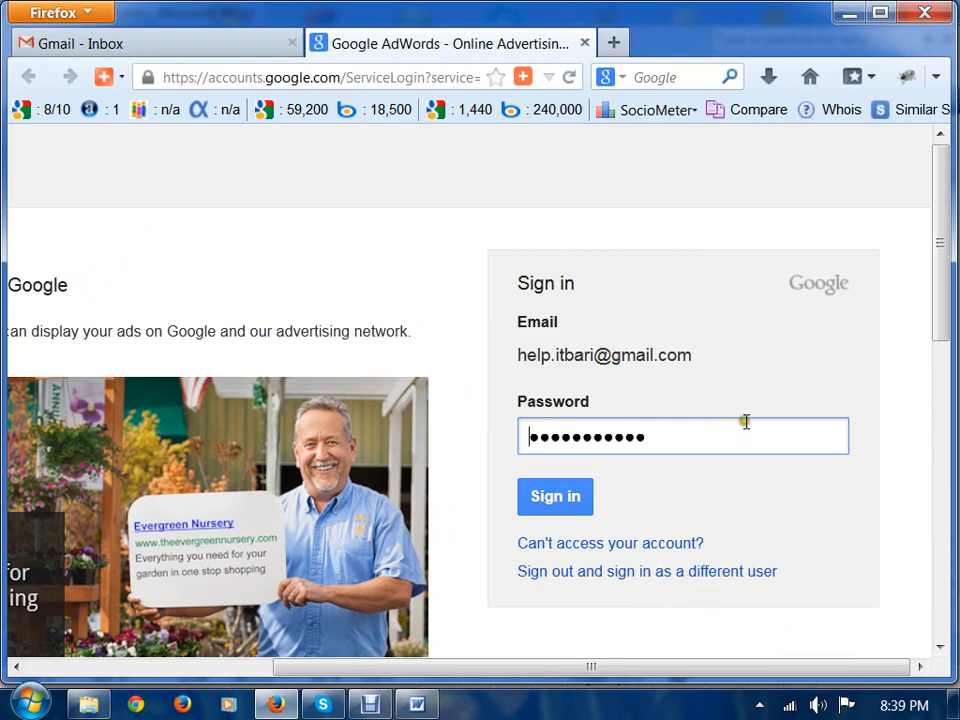
click(566, 497)
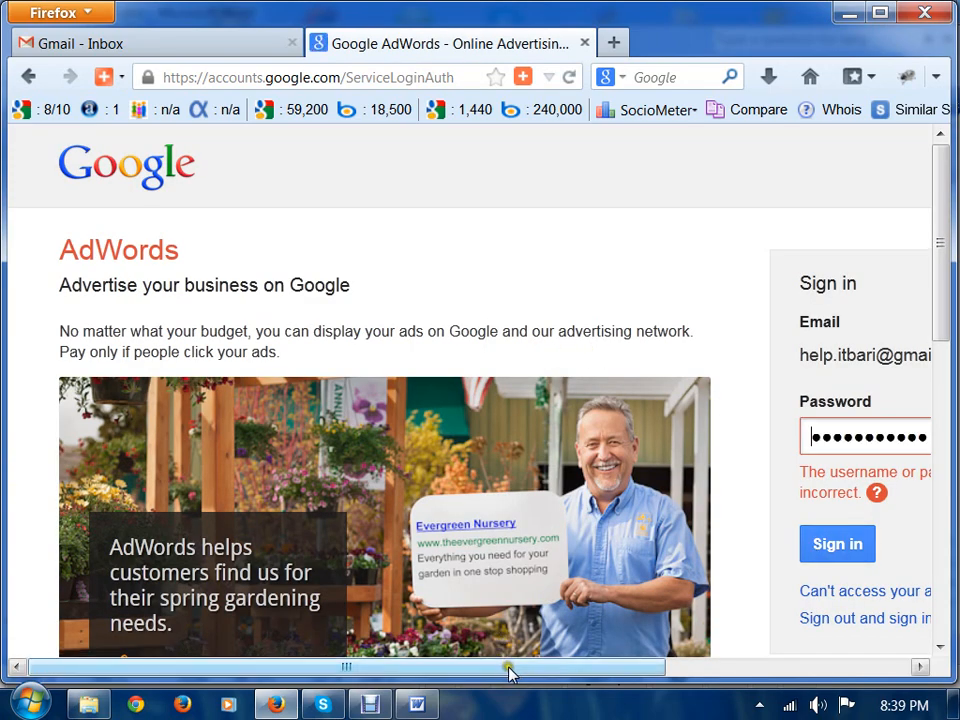
drag(508, 667, 723, 667)
drag(699, 441, 511, 439)
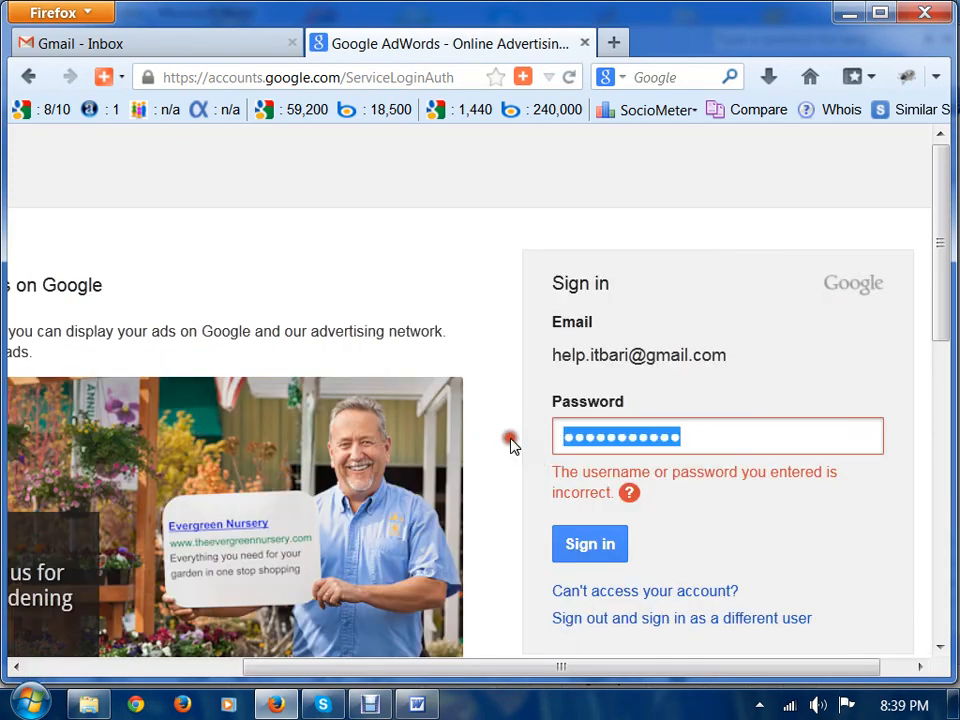
text(●●●)
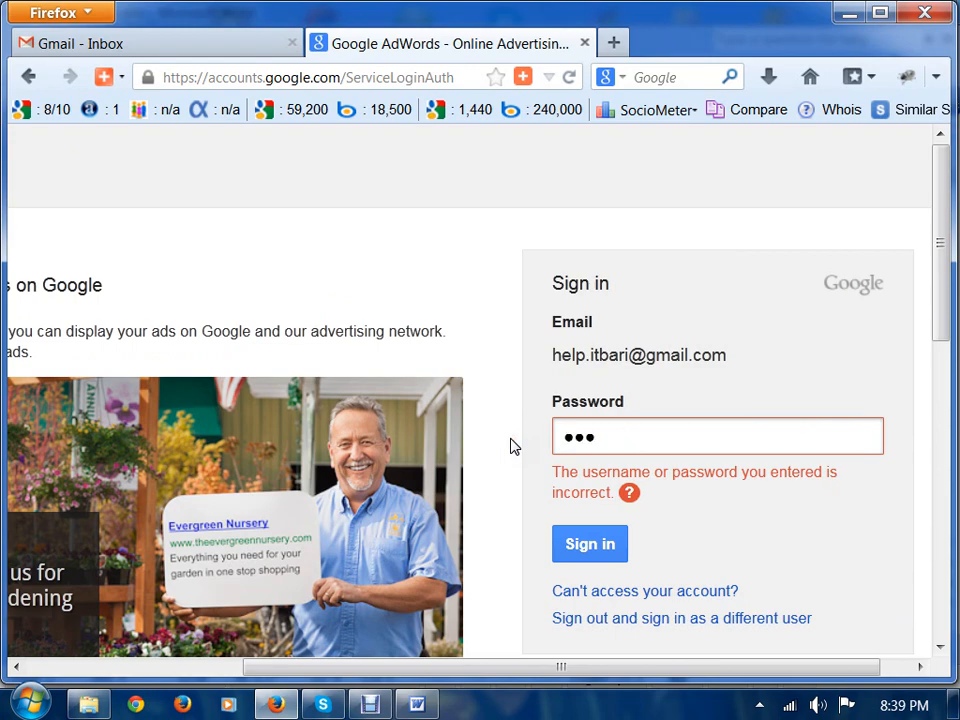
text(●●●●●●●●●●)
click(602, 548)
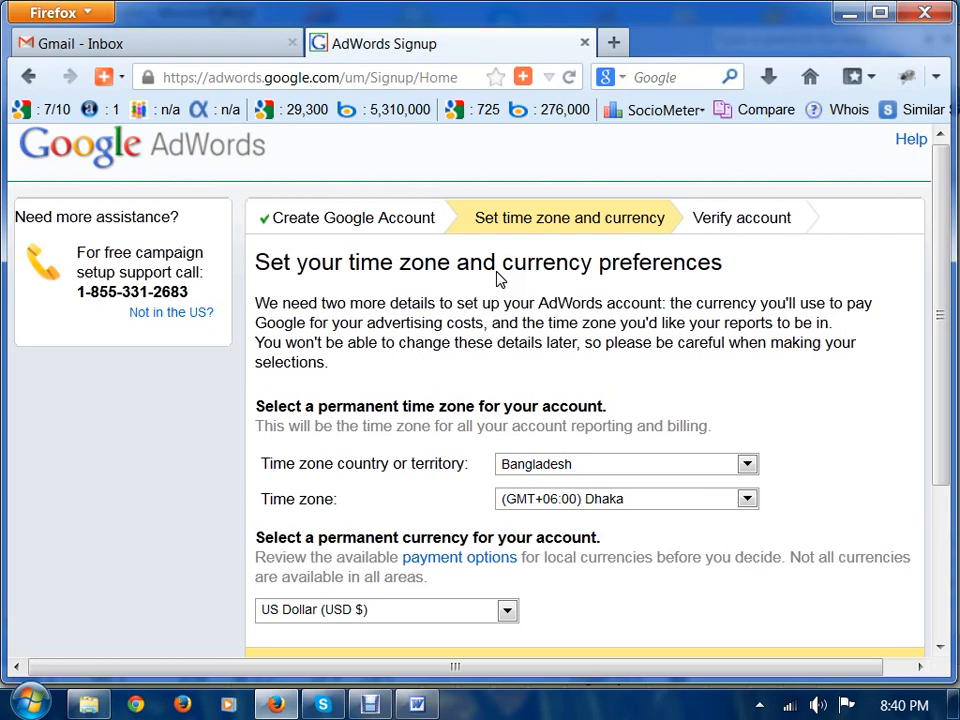
Step: Review and accept Bangladesh, (GMT+06:00) Dhaka and US Dollar (USD $) as the permanent time zone and currency, and continue the signup
scroll(660, 465, down, 2)
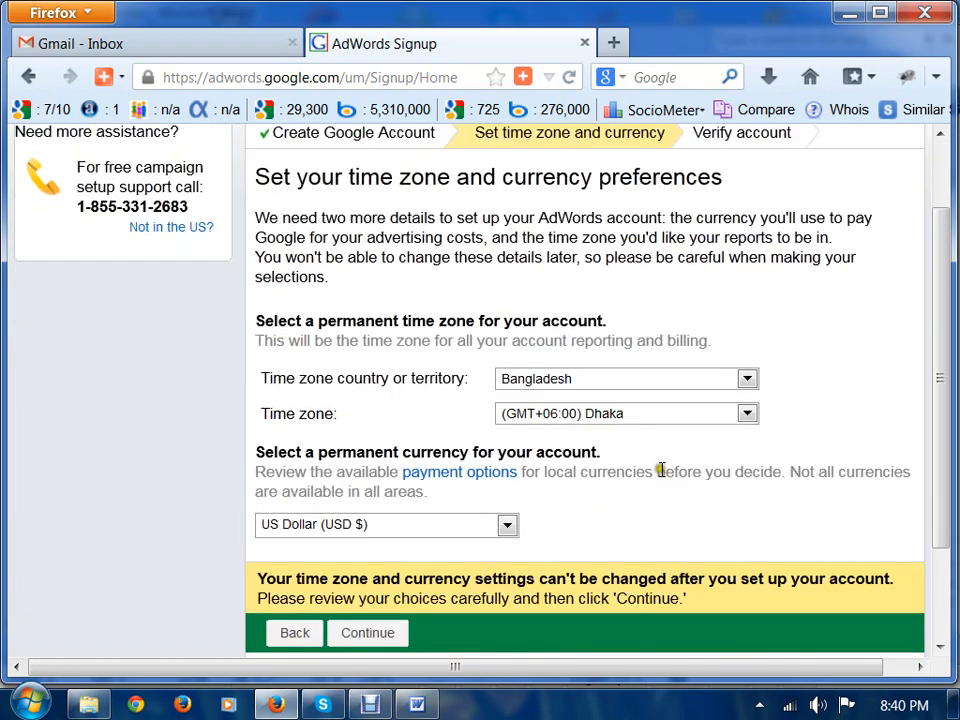
scroll(660, 470, up, 2)
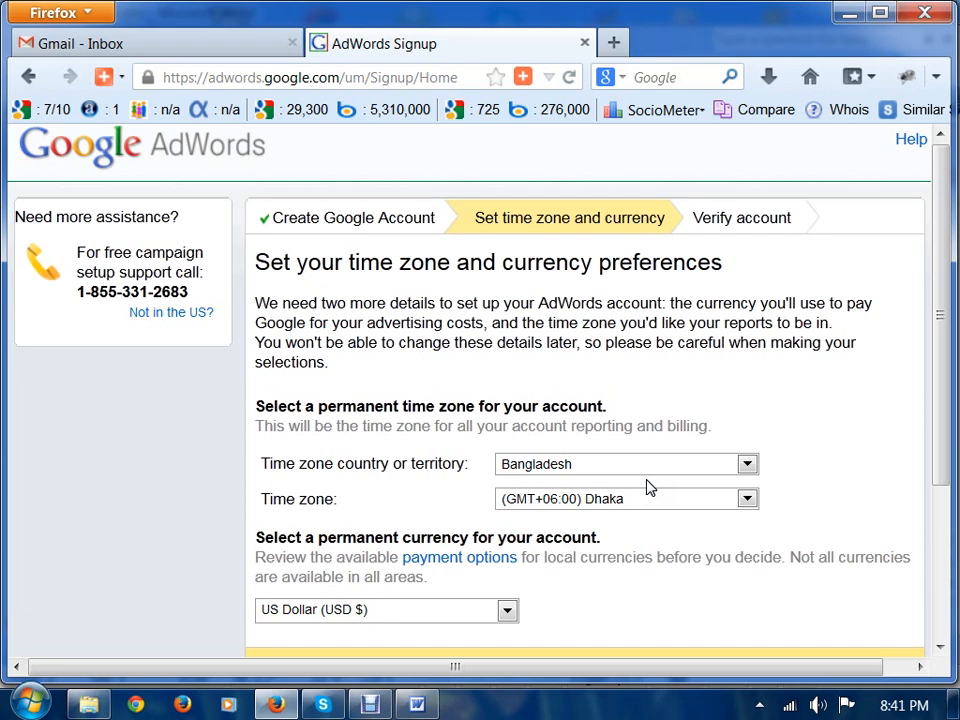
scroll(647, 486, down, 3)
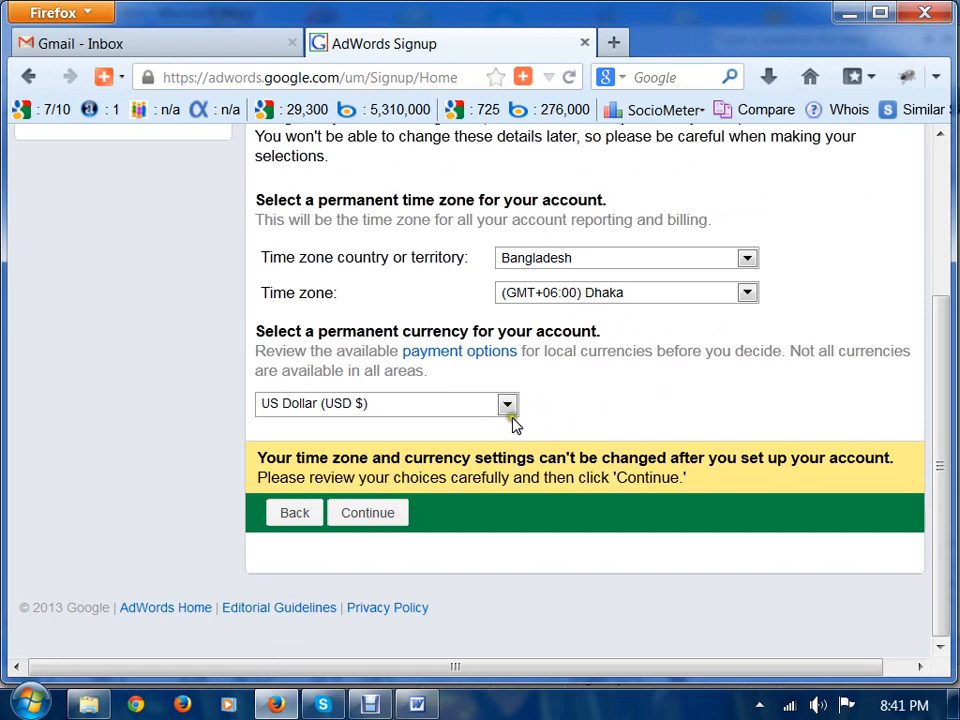
scroll(497, 420, up, 3)
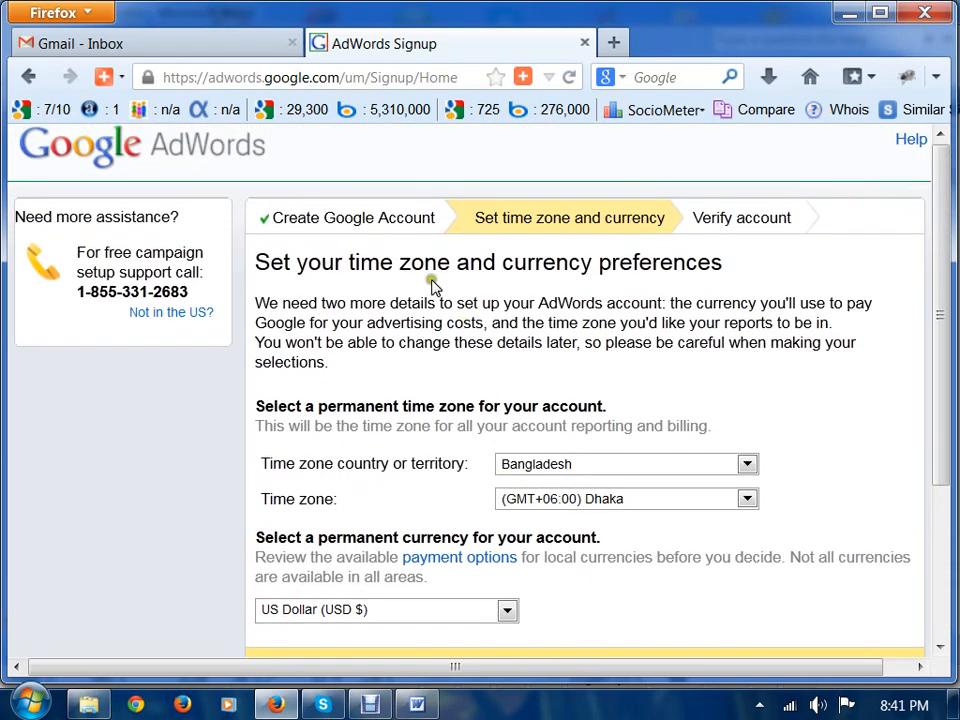
drag(272, 262, 709, 274)
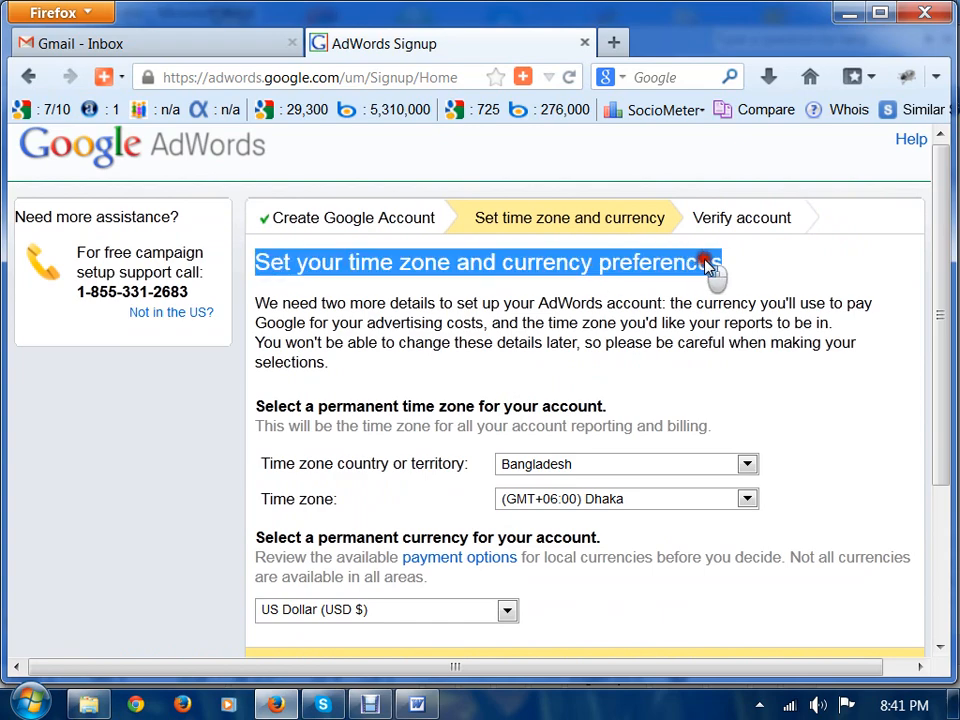
click(750, 266)
scroll(740, 285, down, 2)
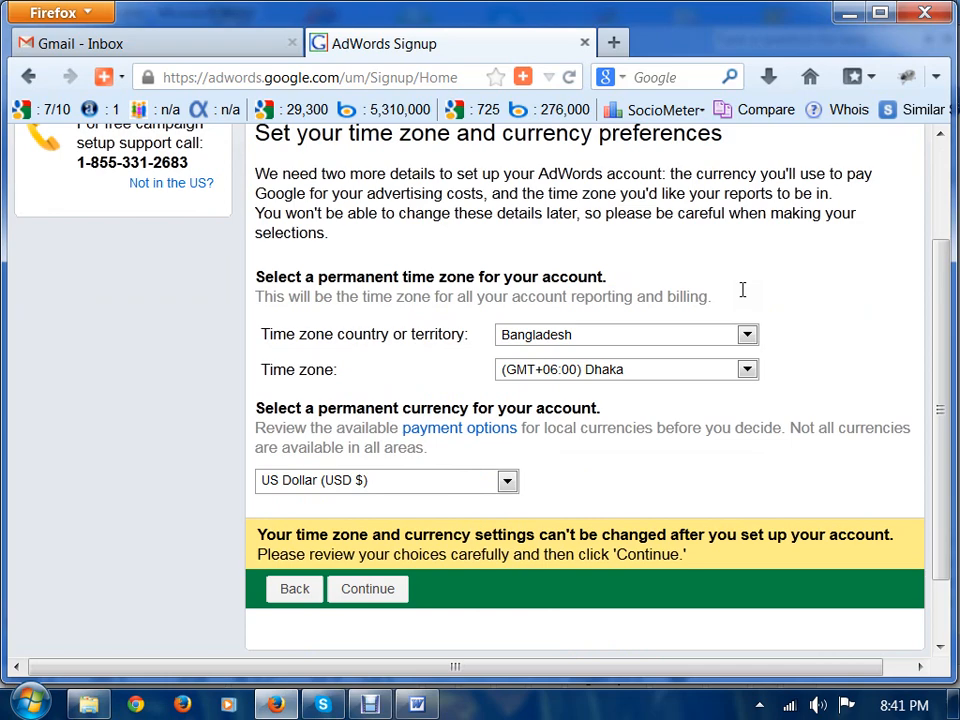
scroll(614, 392, down, 2)
click(366, 514)
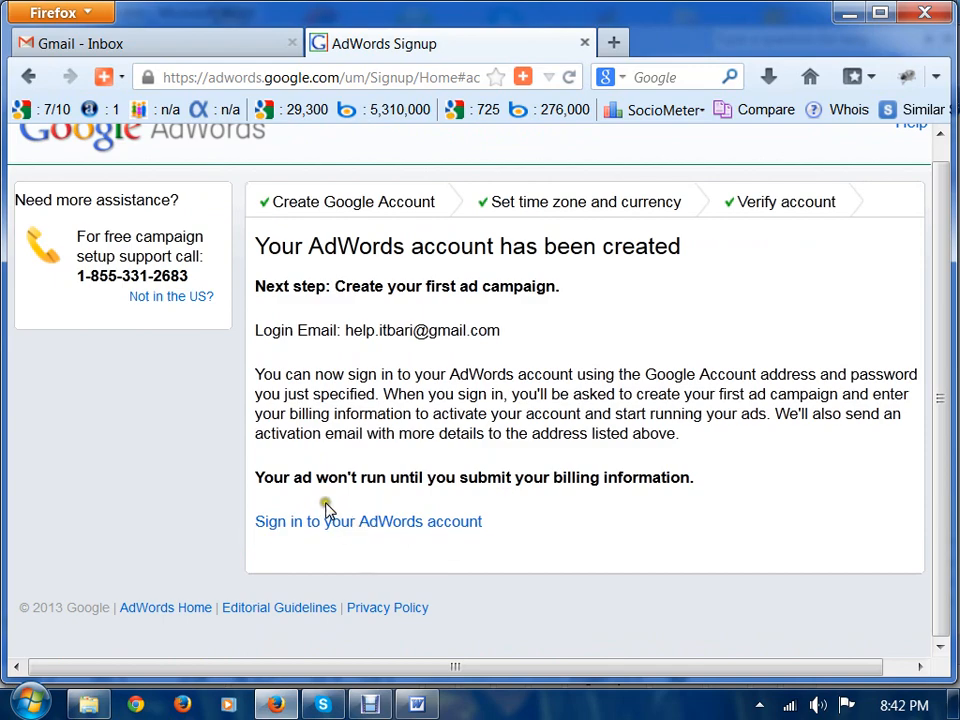
Step: Sign in to the newly created AdWords account and open the Keyword Planner tool
drag(293, 479, 456, 479)
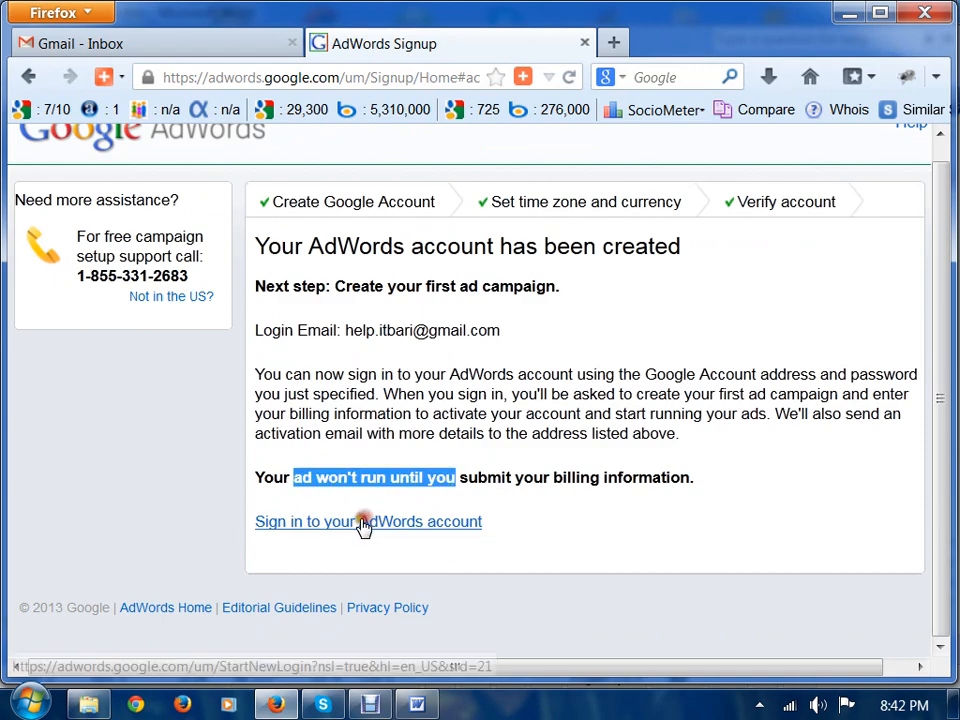
click(360, 524)
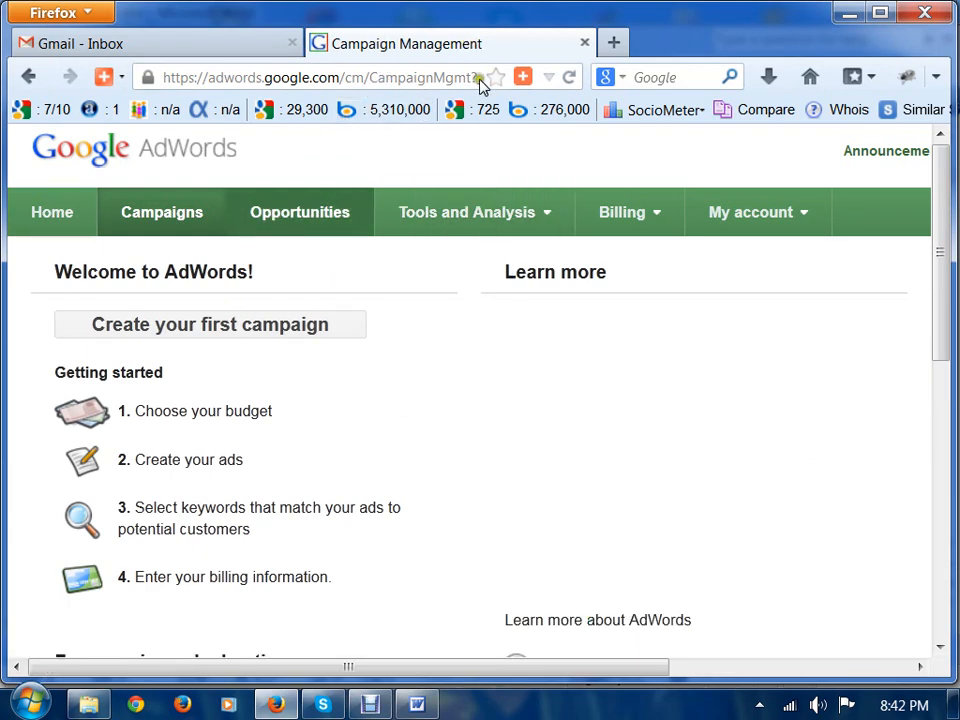
click(521, 218)
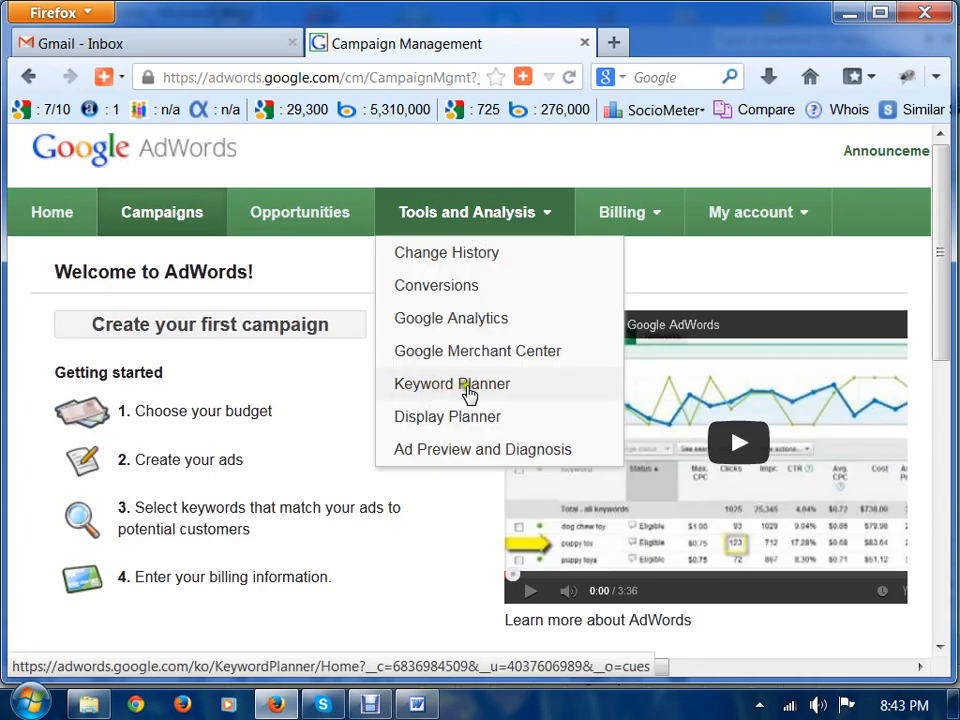
click(455, 389)
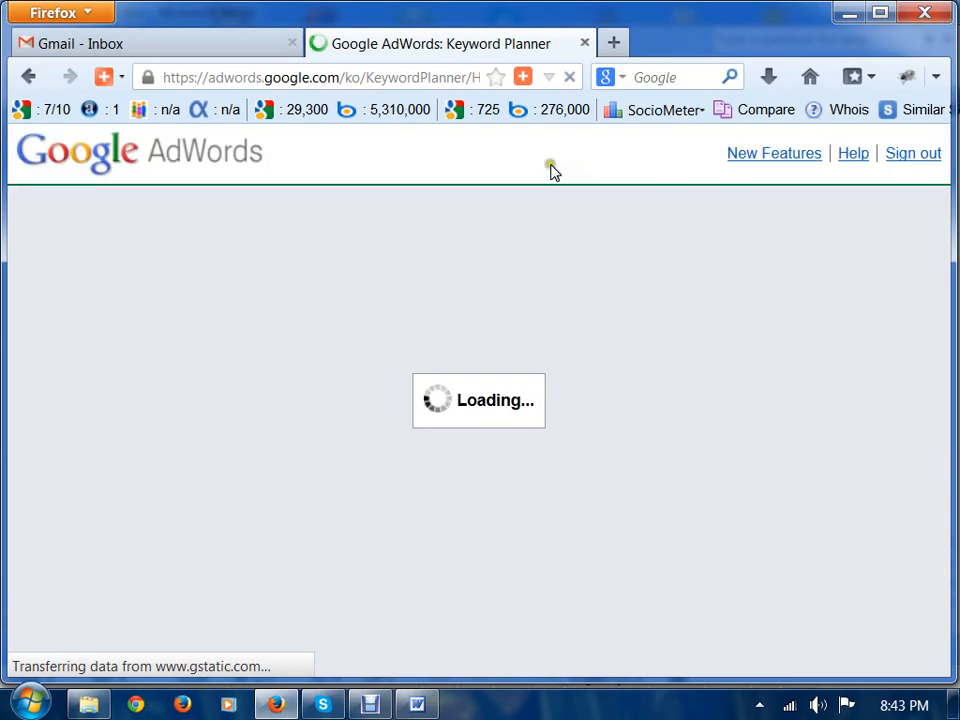
click(551, 166)
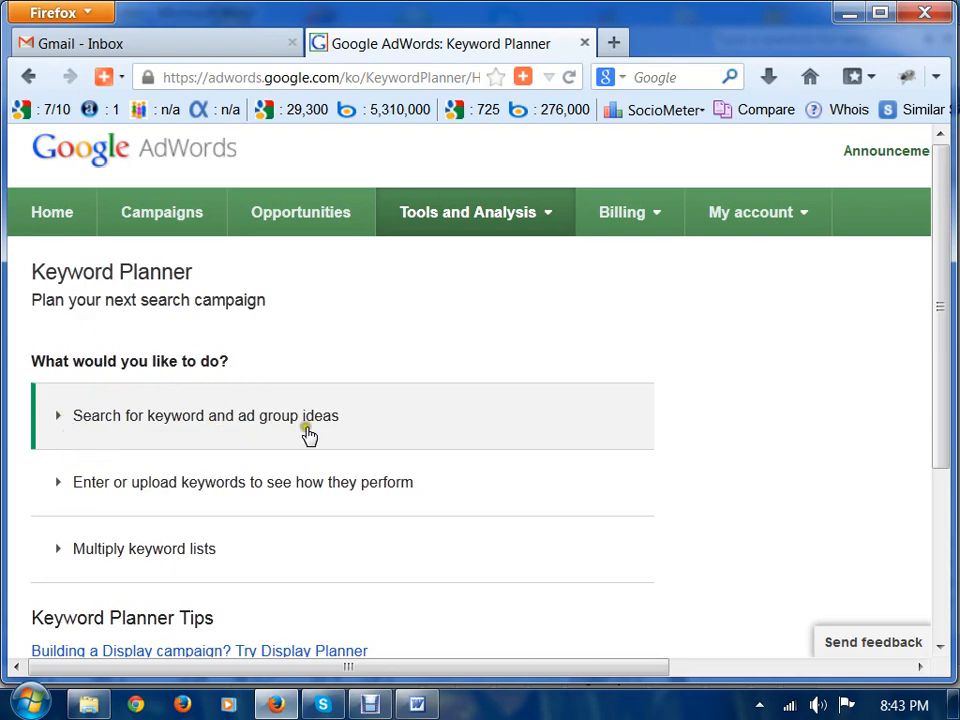
Step: Expand the search for keyword and ad group ideas and enter "live walpaper" as the product or service
click(176, 422)
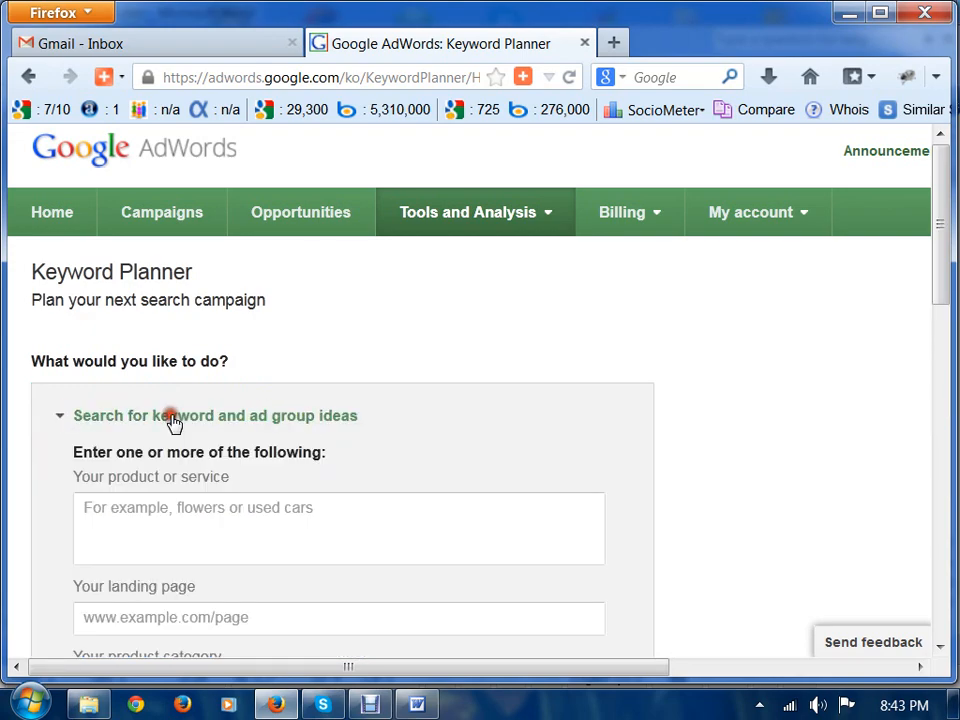
scroll(426, 506, down, 5)
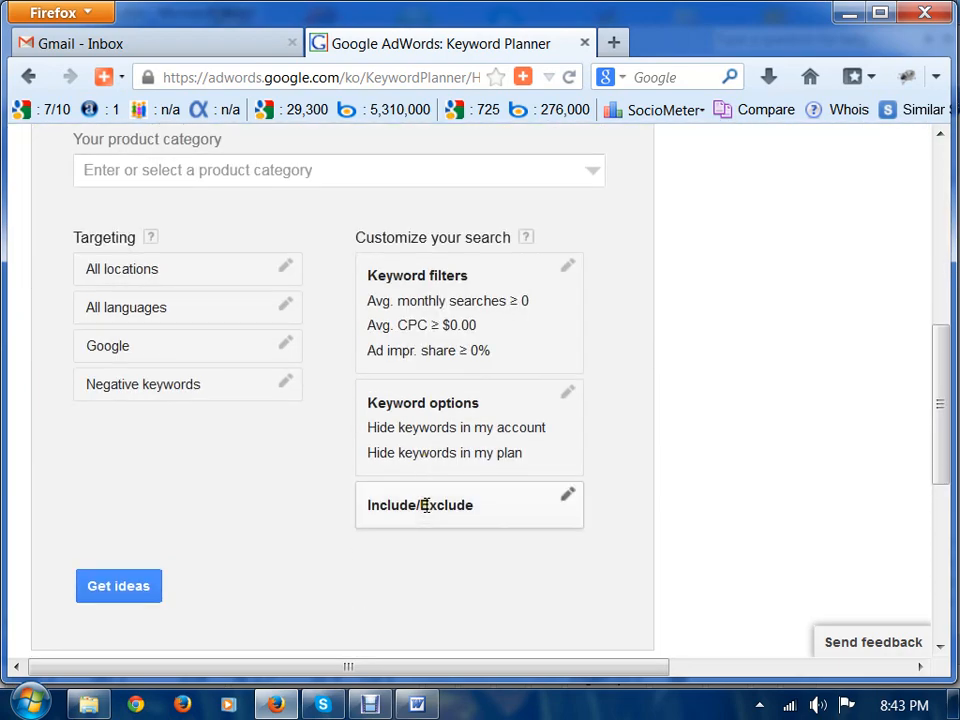
scroll(426, 505, up, 3)
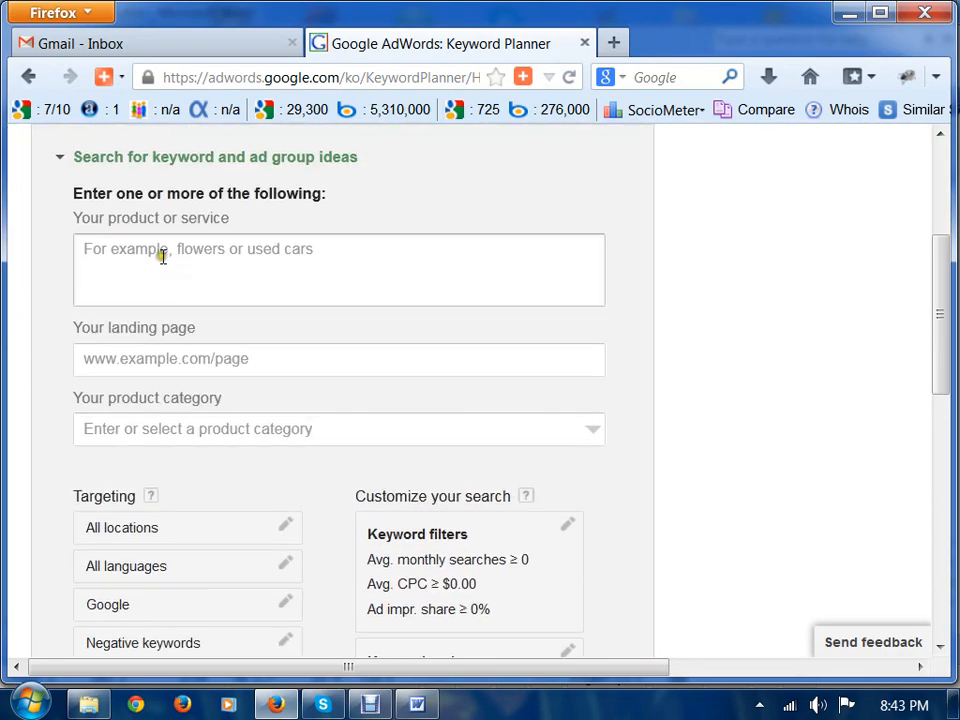
click(146, 258)
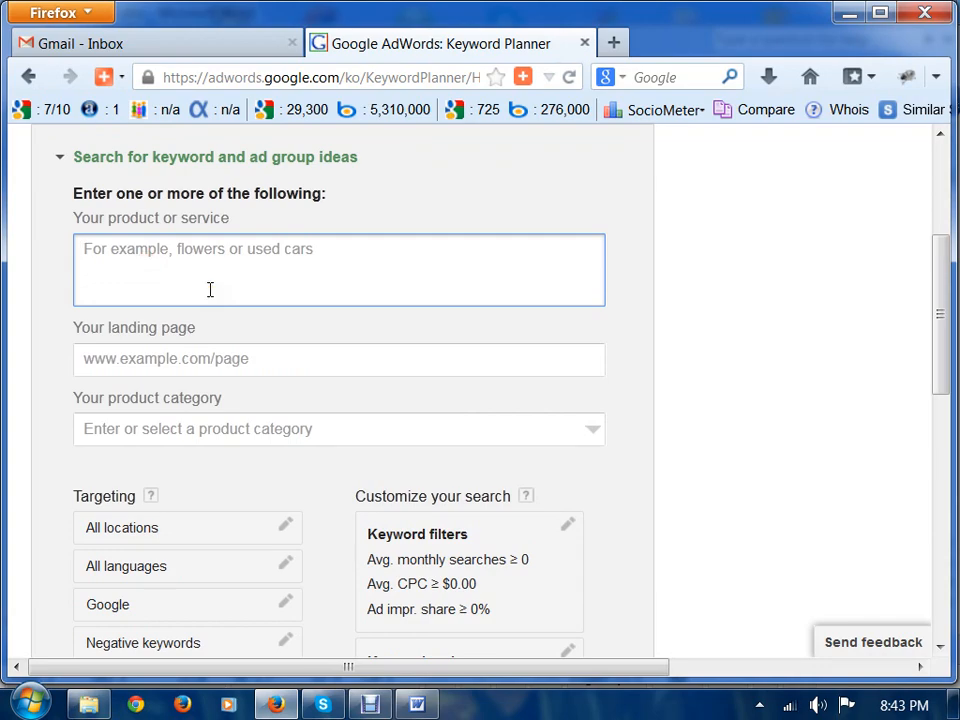
text(live )
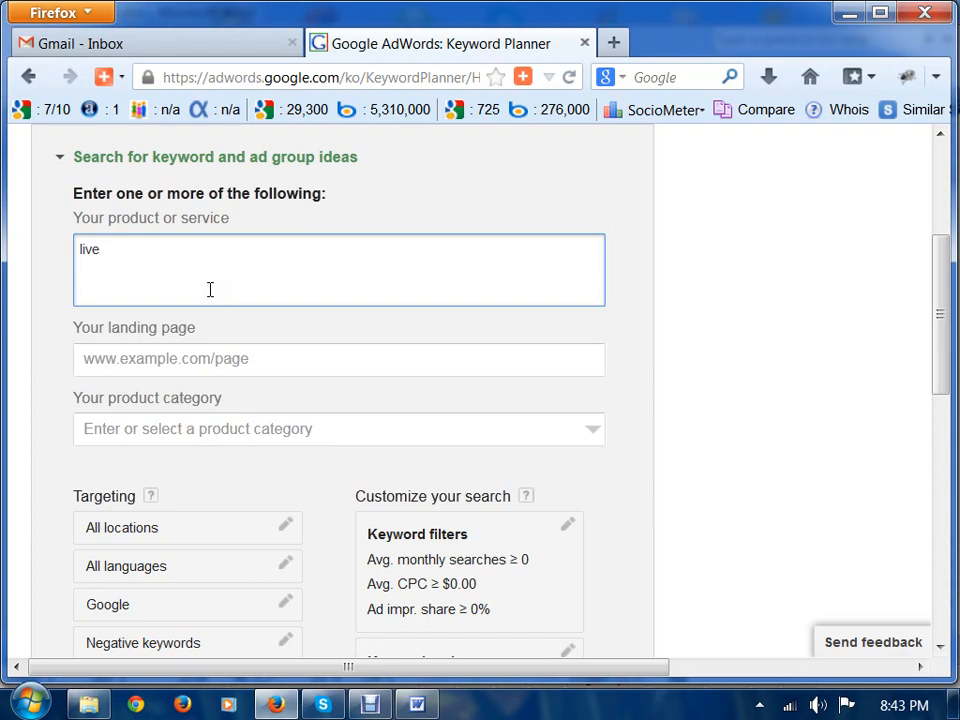
text(walpaper)
Step: Get ideas for the entered product, leaving landing page and category empty and keeping all locations, all languages and Google as targeting
click(211, 362)
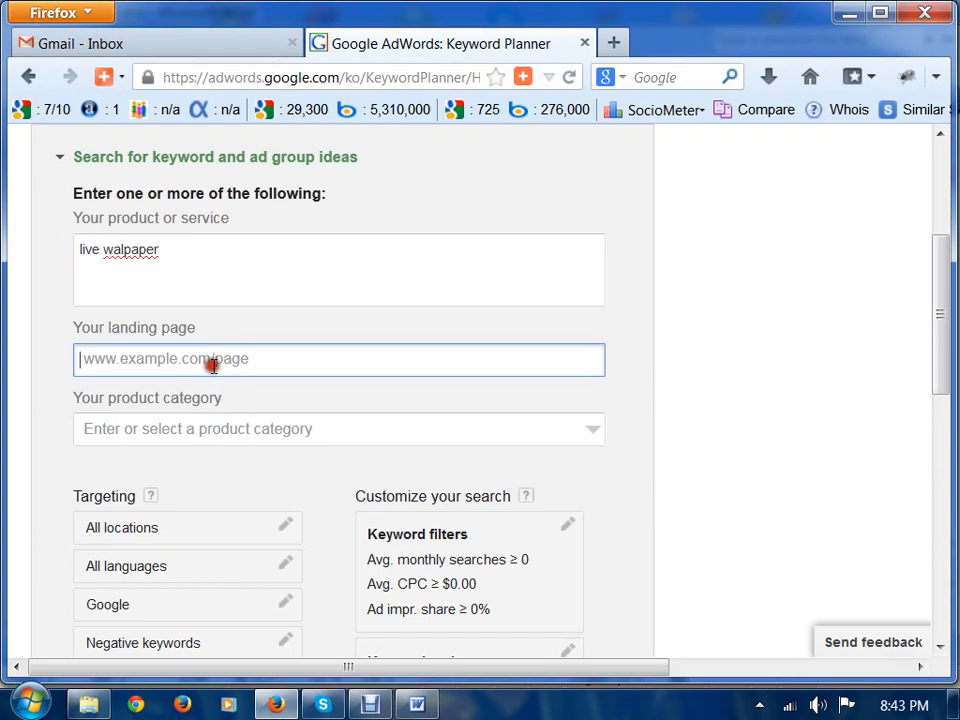
scroll(190, 368, down, 3)
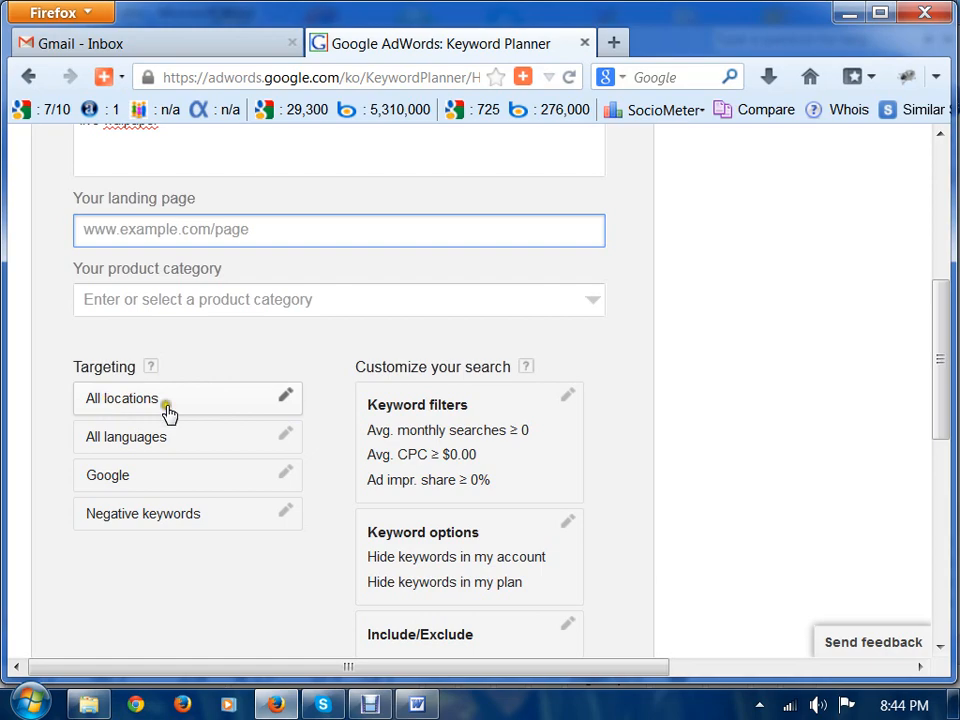
scroll(150, 440, down, 1)
scroll(150, 445, down, 3)
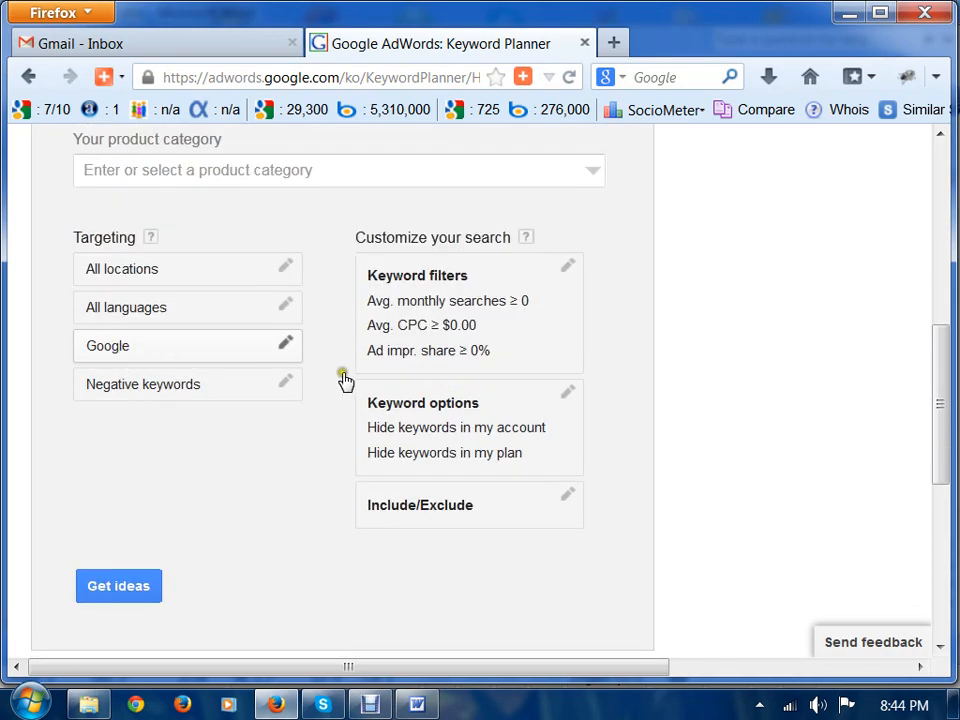
scroll(236, 362, down, 4)
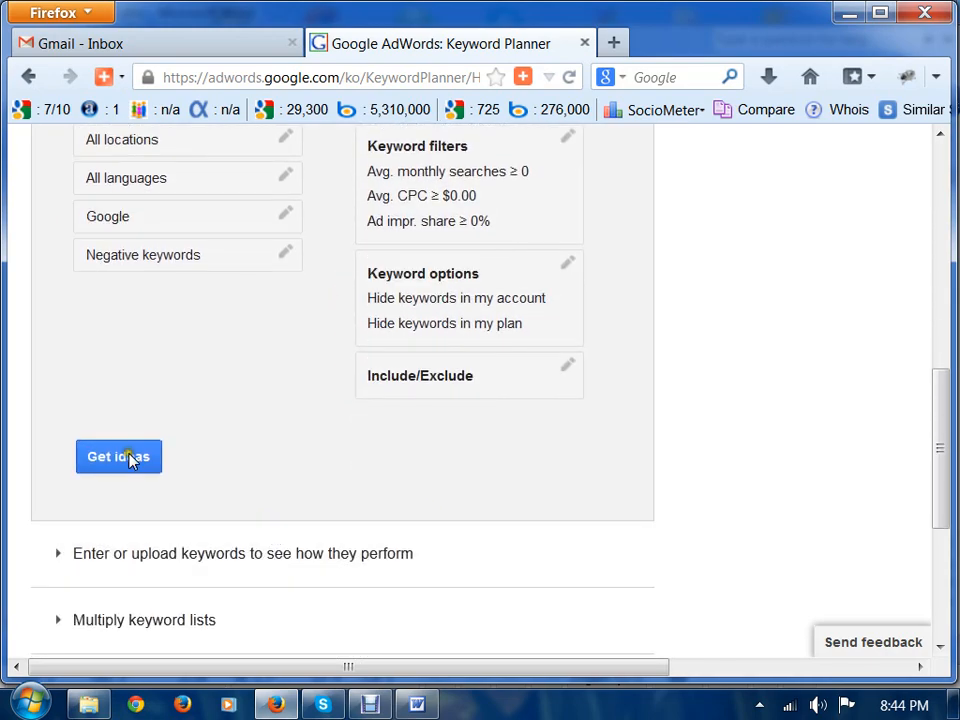
click(128, 456)
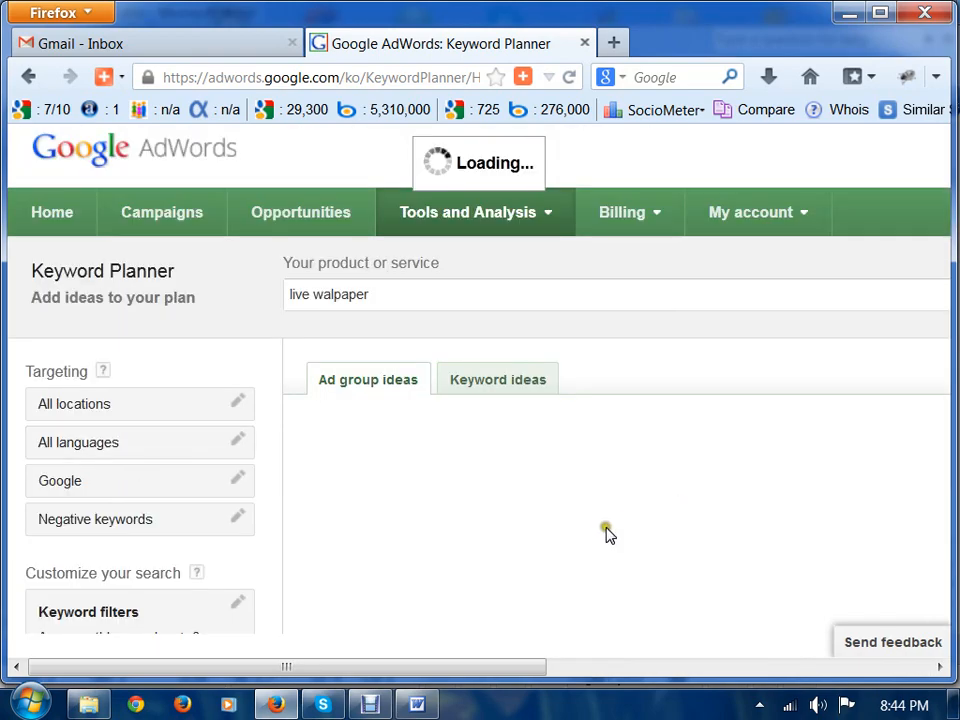
Step: Examine the ad group ideas with their monthly searches, competition and average CPC, switching the browser to full screen
drag(510, 671, 697, 676)
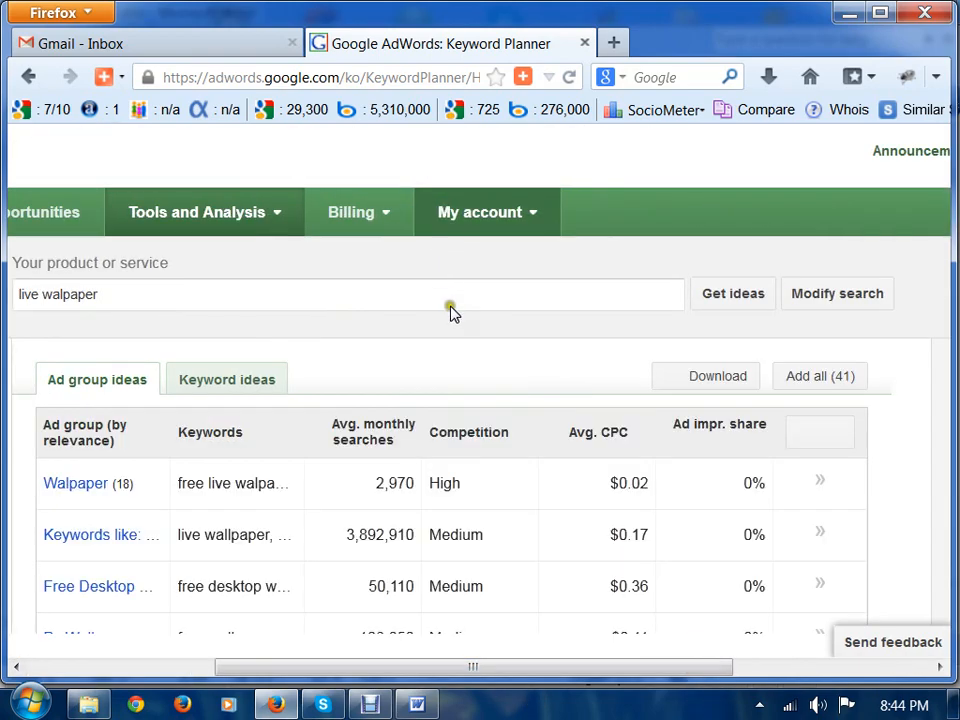
scroll(453, 458, down, 2)
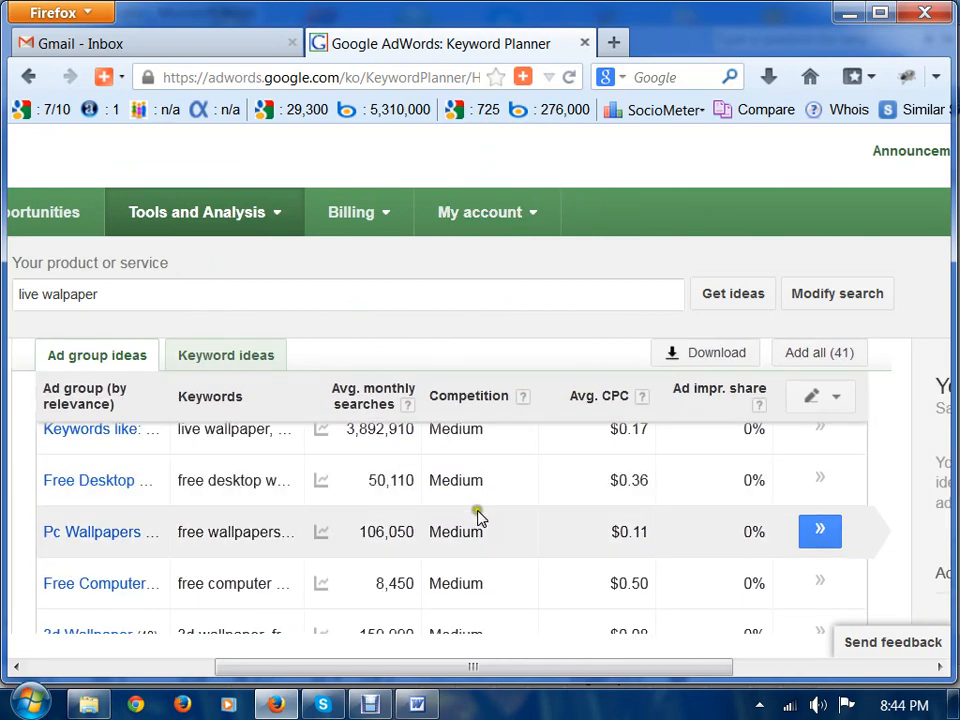
scroll(482, 516, up, 2)
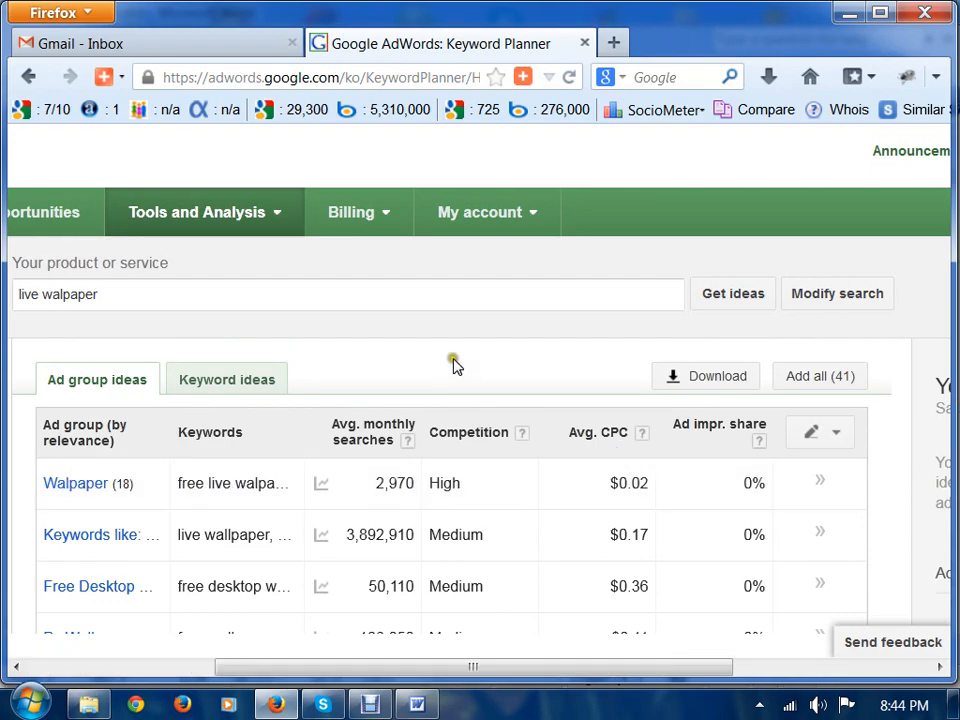
key(F11)
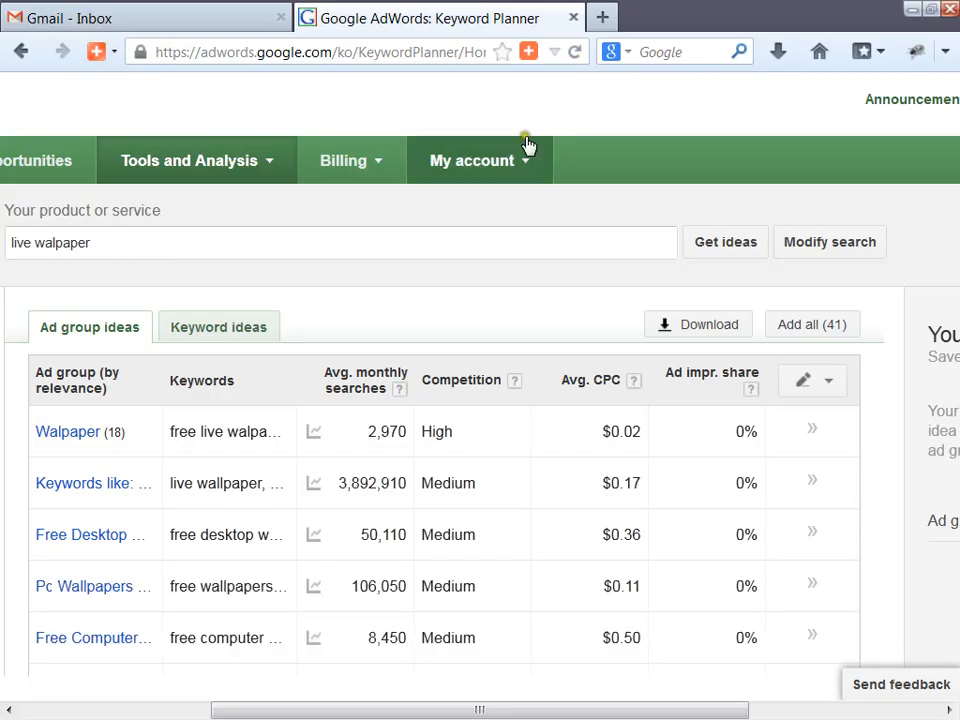
scroll(343, 365, down, 1)
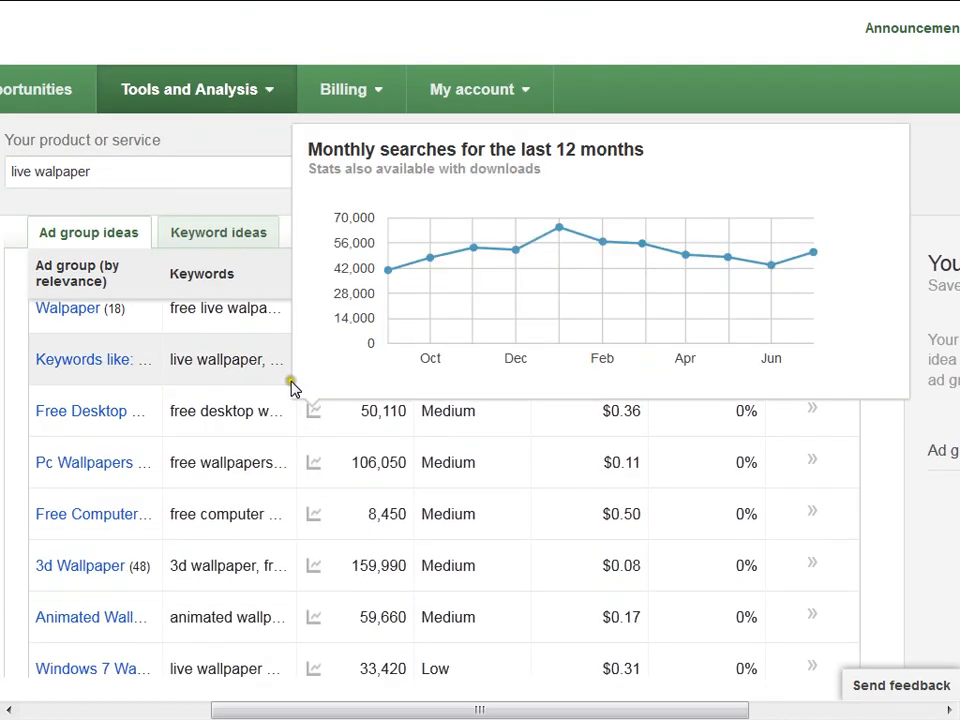
Step: Examine the ad group ideas and their 12-month search charts, including the Background and Walpaper groups
scroll(310, 505, up, 1)
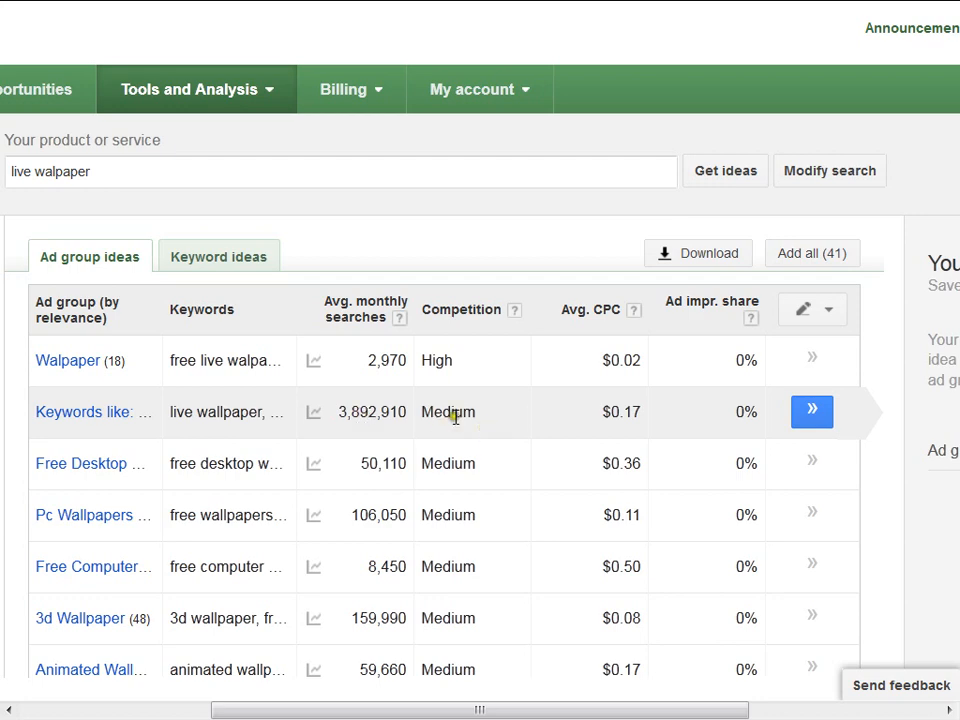
scroll(455, 428, down, 2)
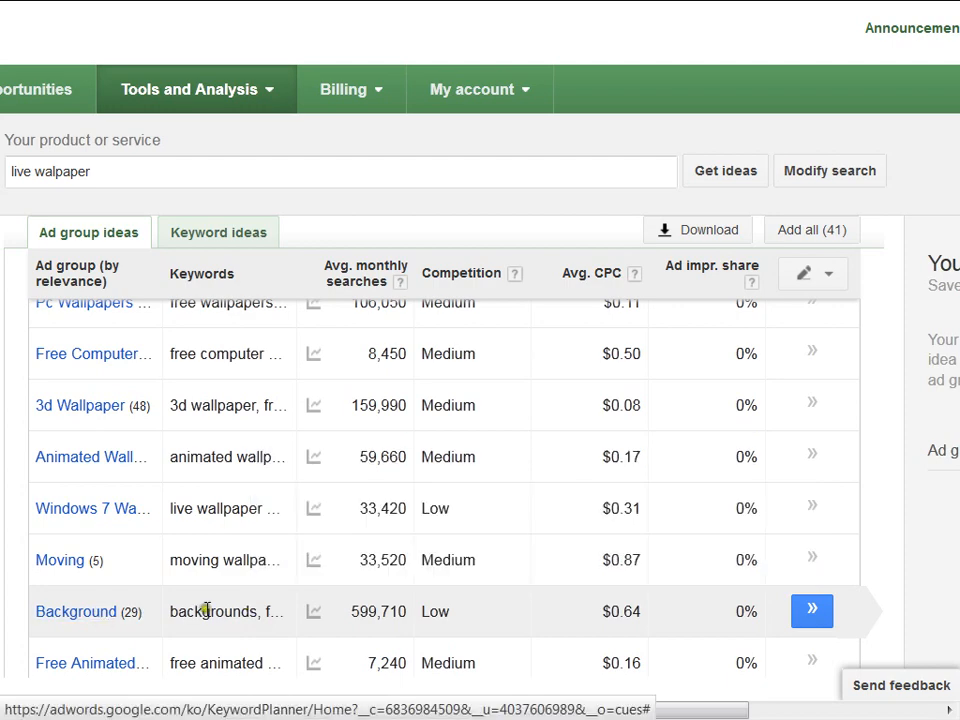
mouse_move(316, 614)
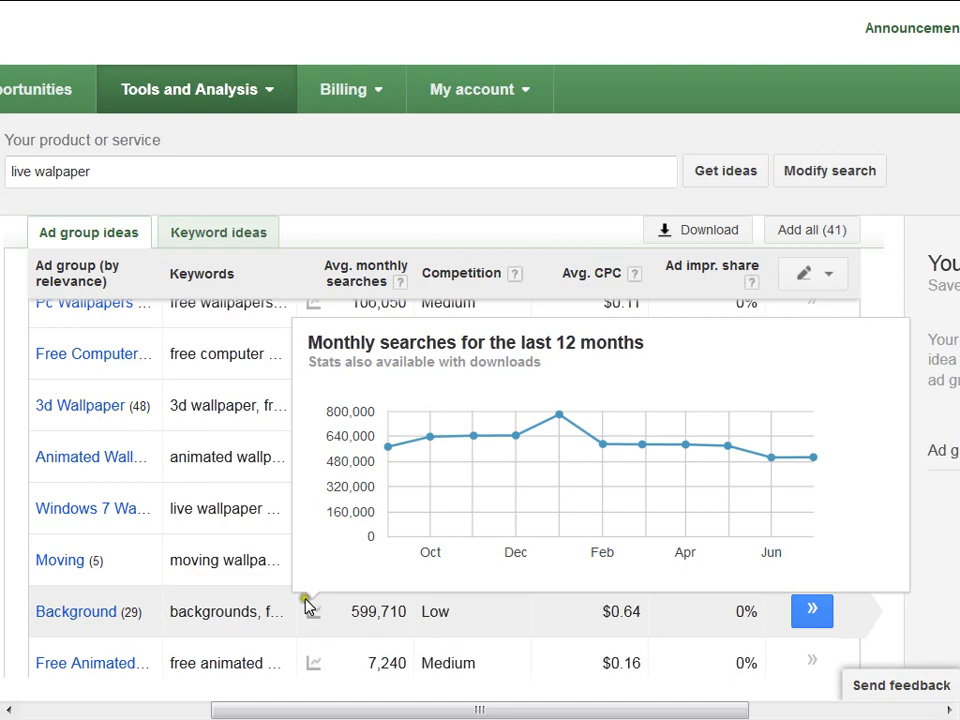
scroll(306, 600, up, 3)
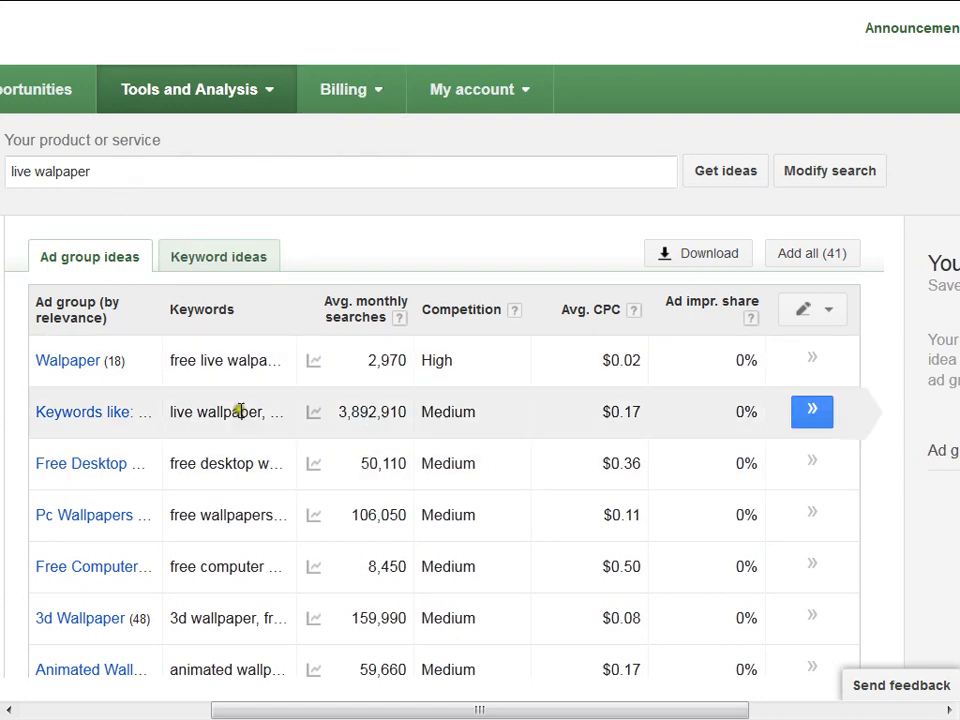
mouse_move(318, 366)
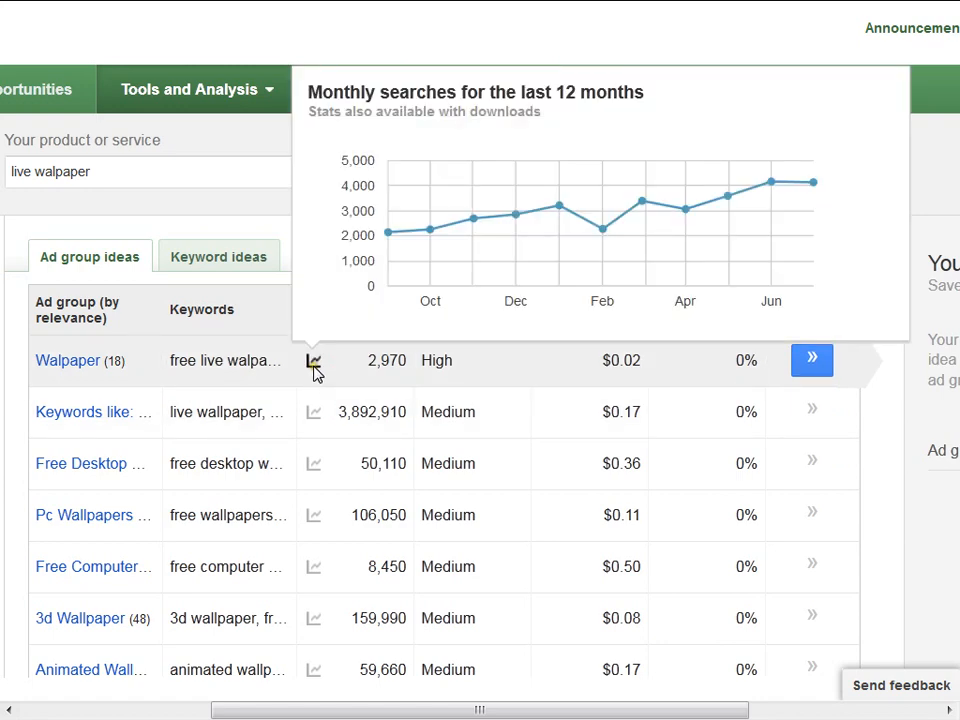
mouse_move(440, 230)
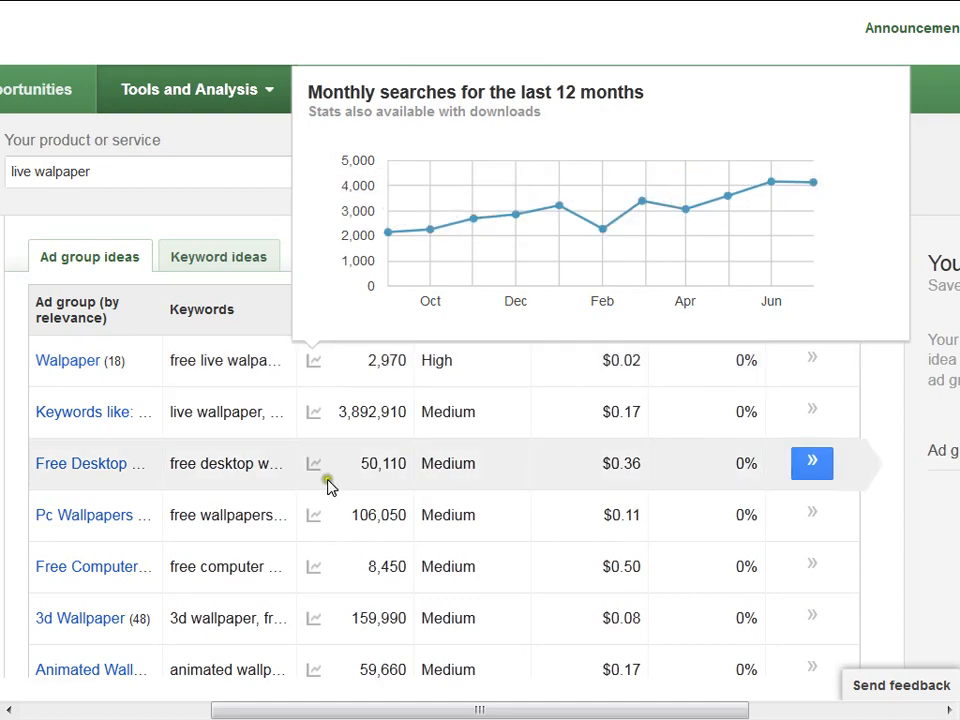
mouse_move(314, 466)
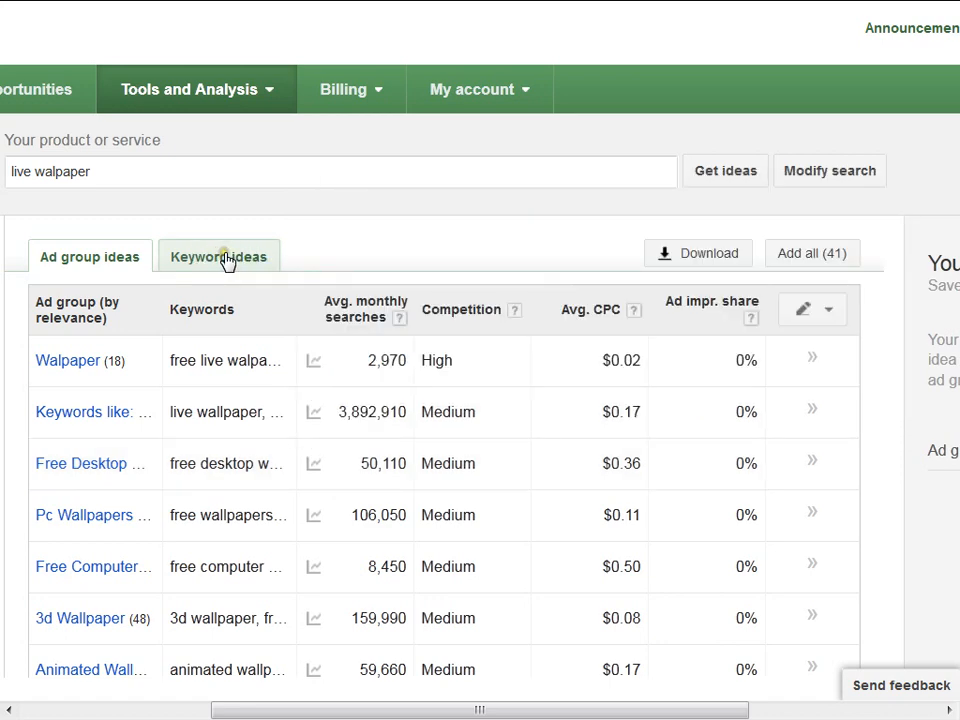
Step: Open the keyword ideas for "live walpaper" and look through the related keywords listed by relevance
click(227, 261)
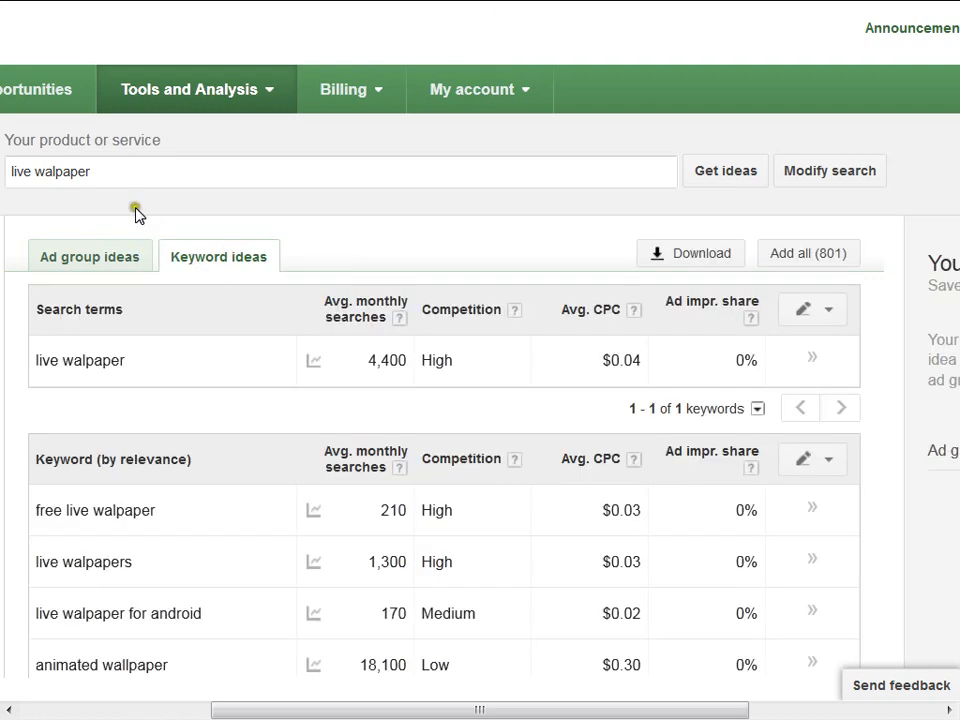
mouse_move(321, 542)
scroll(341, 542, down, 1)
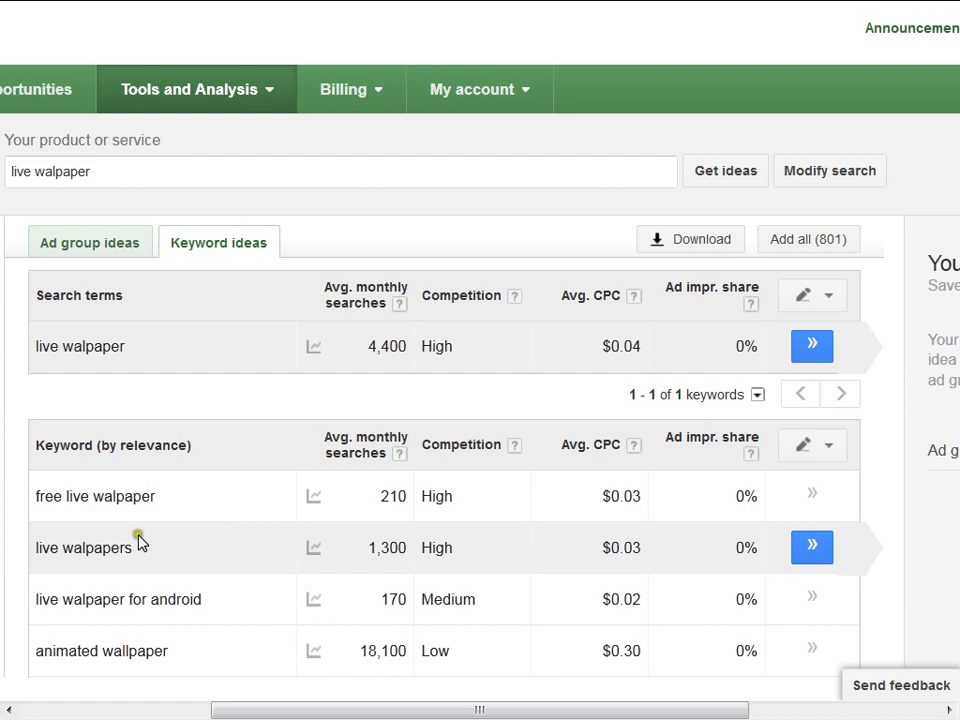
scroll(139, 542, down, 4)
scroll(139, 542, down, 3)
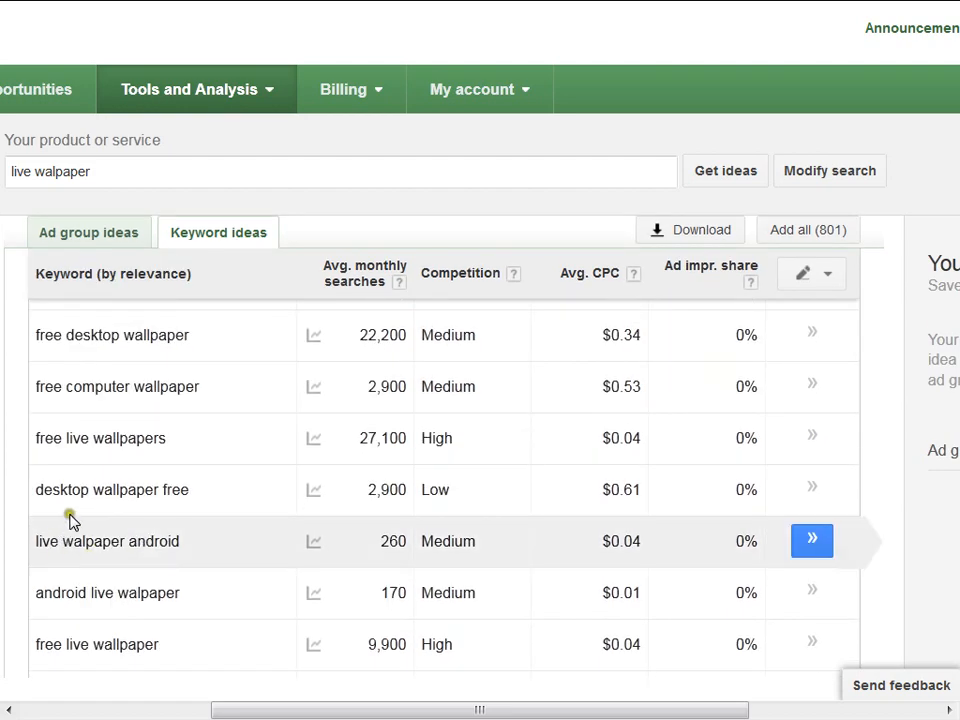
scroll(133, 557, up, 8)
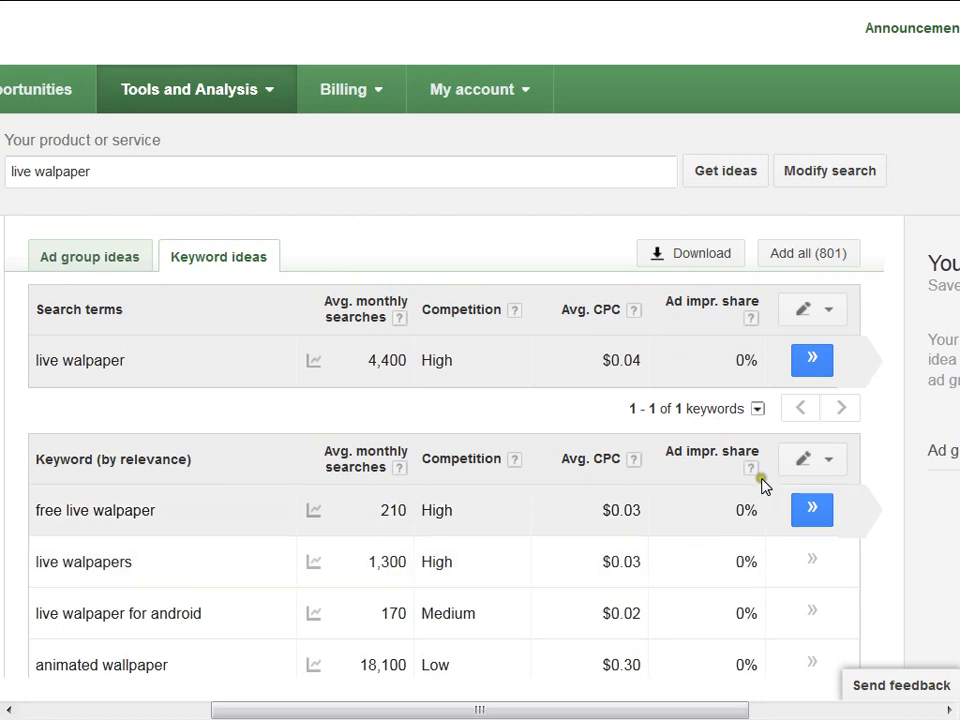
Step: Compare the average monthly searches, competition and average CPC of the suggested wallpaper keywords
scroll(760, 485, down, 2)
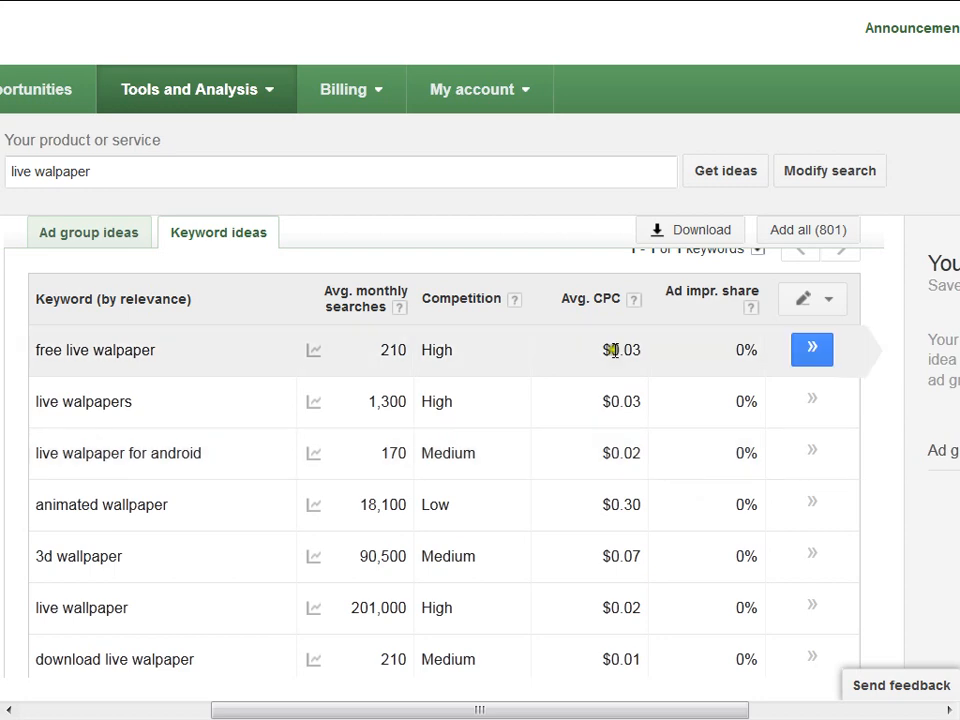
scroll(657, 368, down, 2)
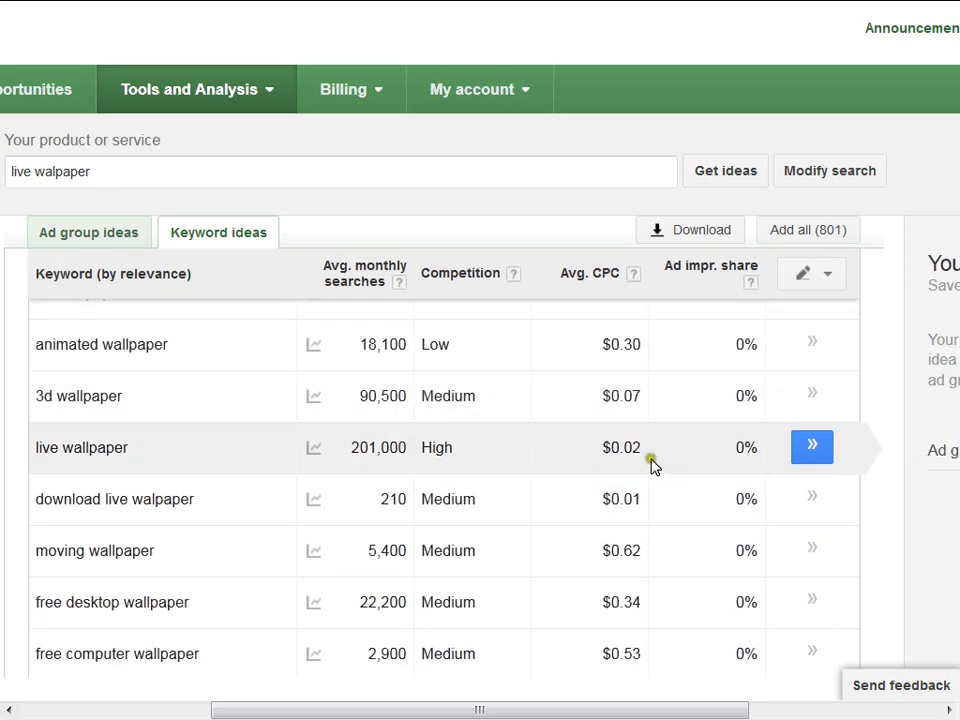
scroll(651, 465, up, 4)
scroll(638, 583, down, 2)
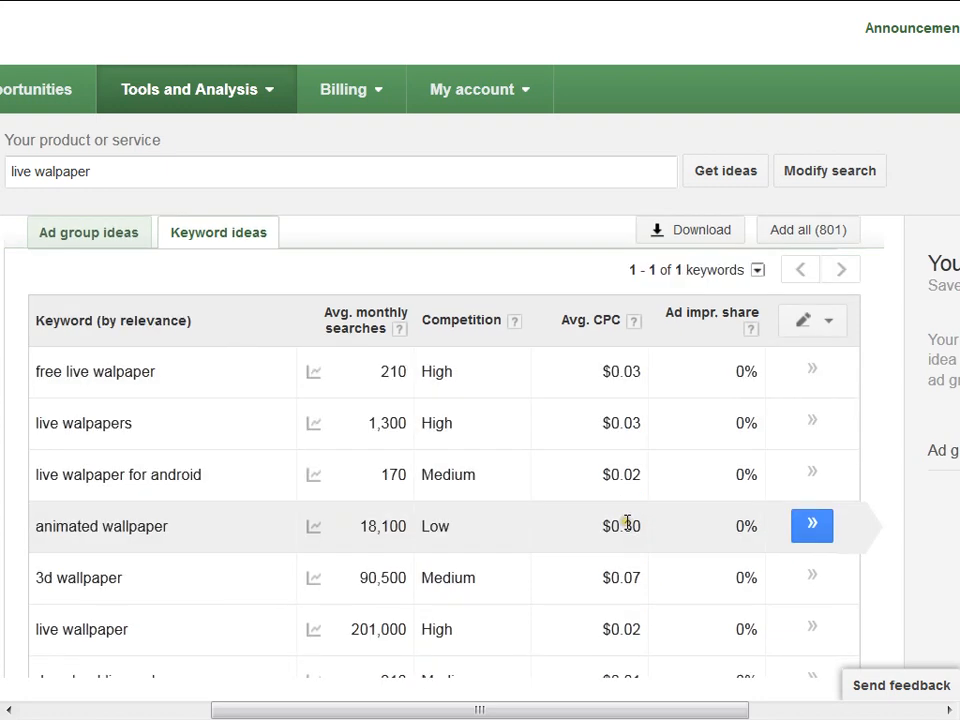
scroll(627, 522, down, 1)
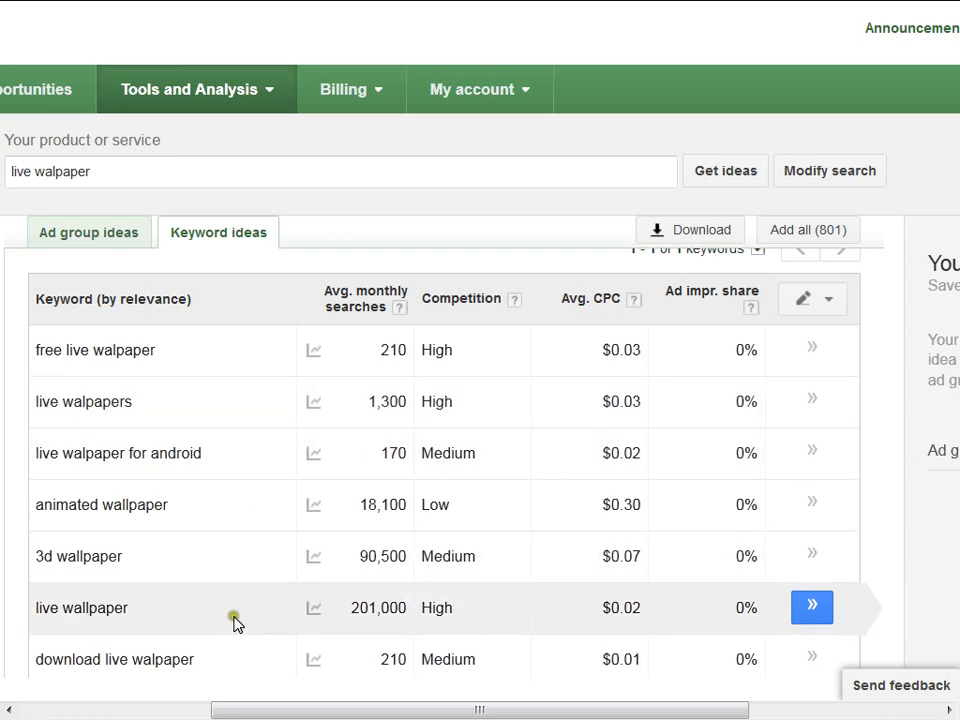
scroll(268, 564, down, 3)
scroll(454, 556, down, 1)
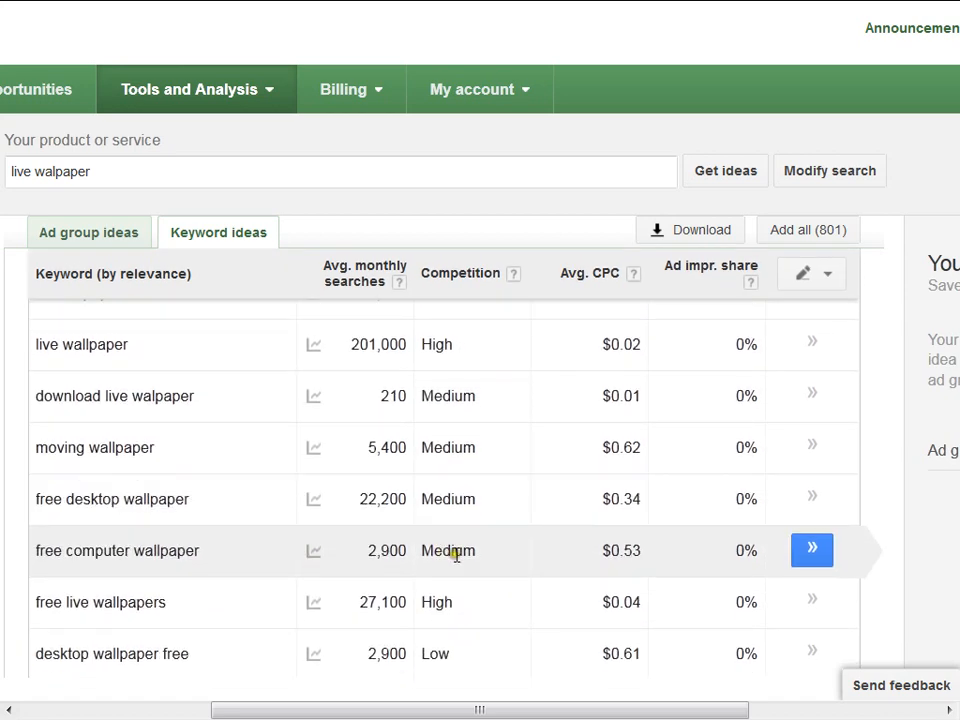
scroll(456, 554, up, 4)
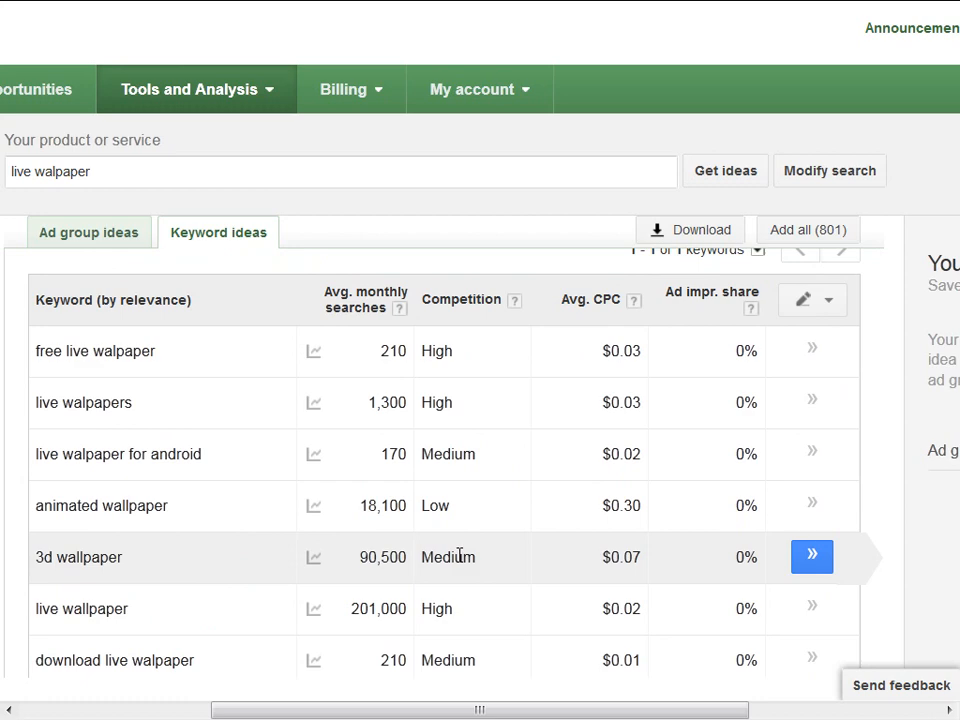
scroll(435, 546, up, 3)
scroll(311, 523, down, 4)
scroll(313, 529, up, 4)
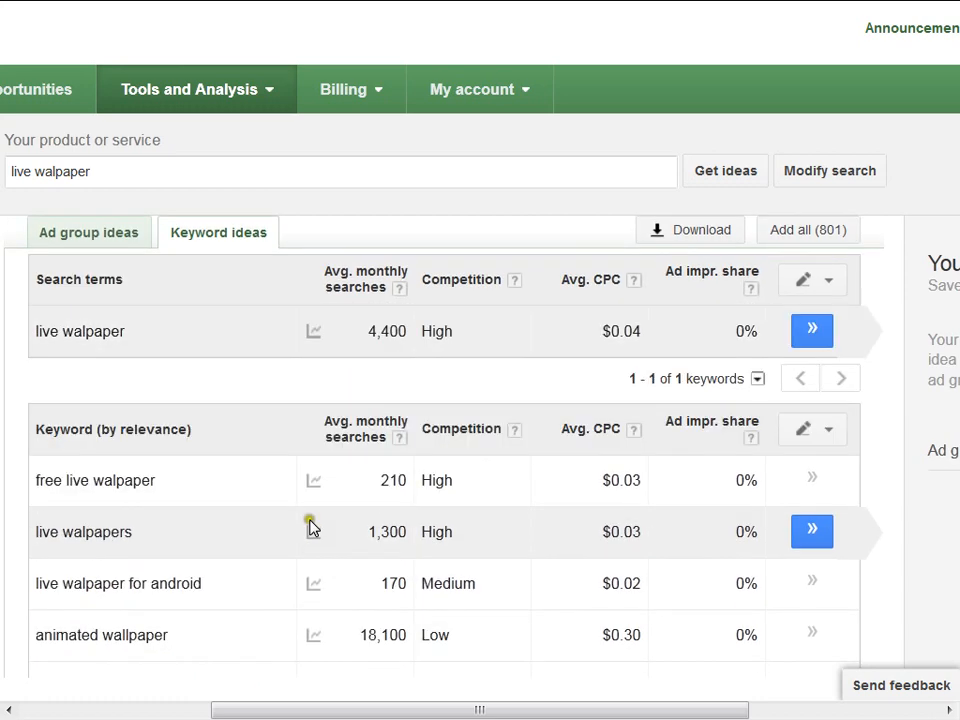
Step: View the monthly search trend over the last 12 months for the search term "live walpaper"
scroll(311, 529, up, 1)
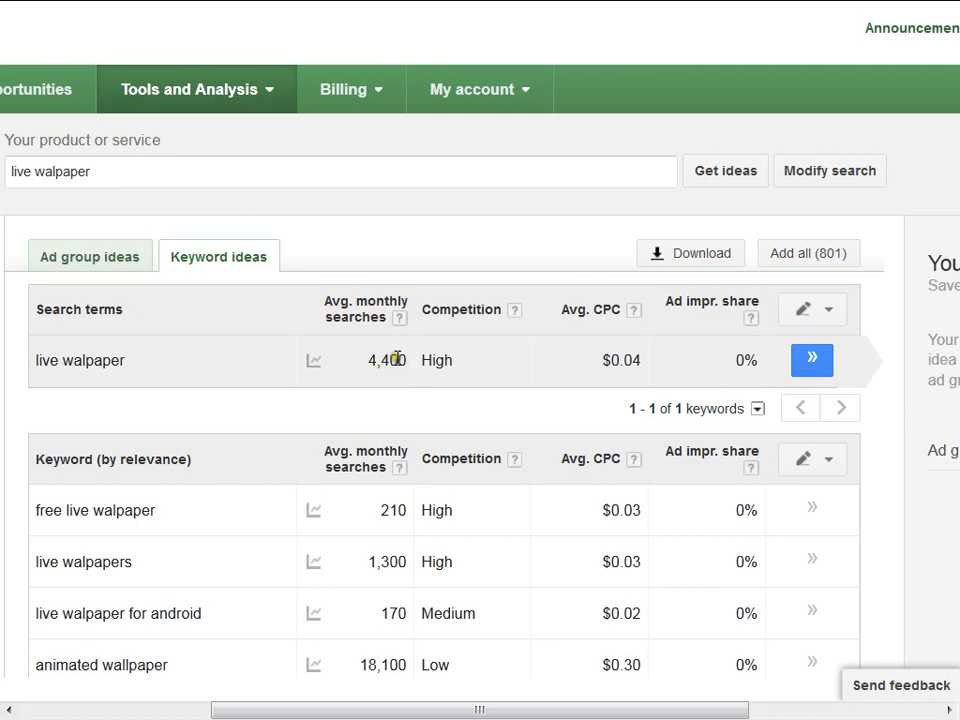
mouse_move(400, 262)
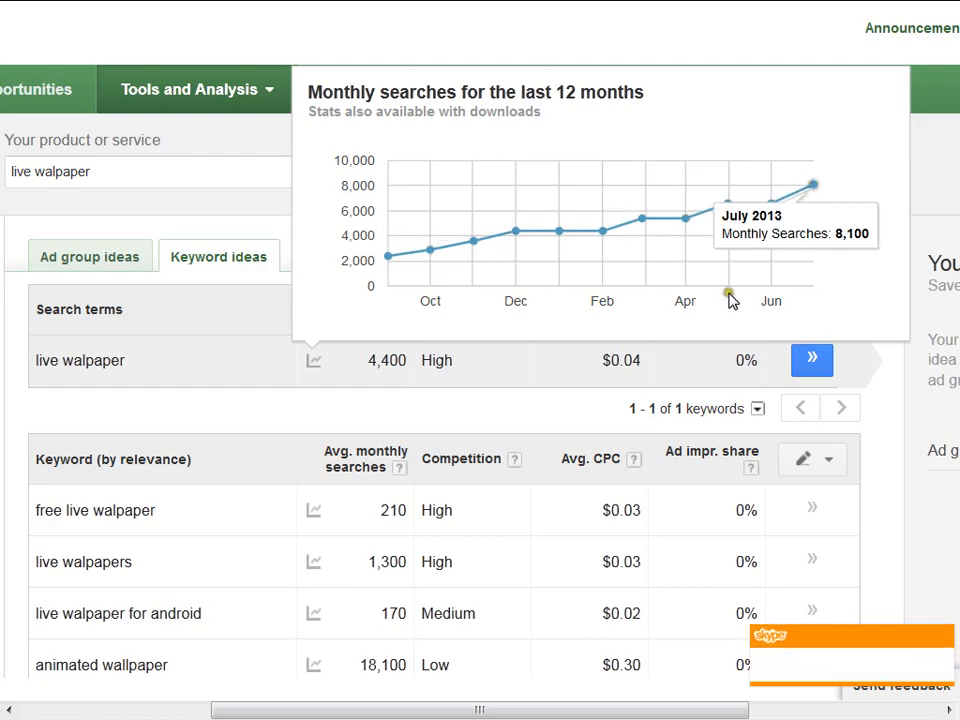
scroll(354, 525, down, 3)
scroll(355, 524, up, 3)
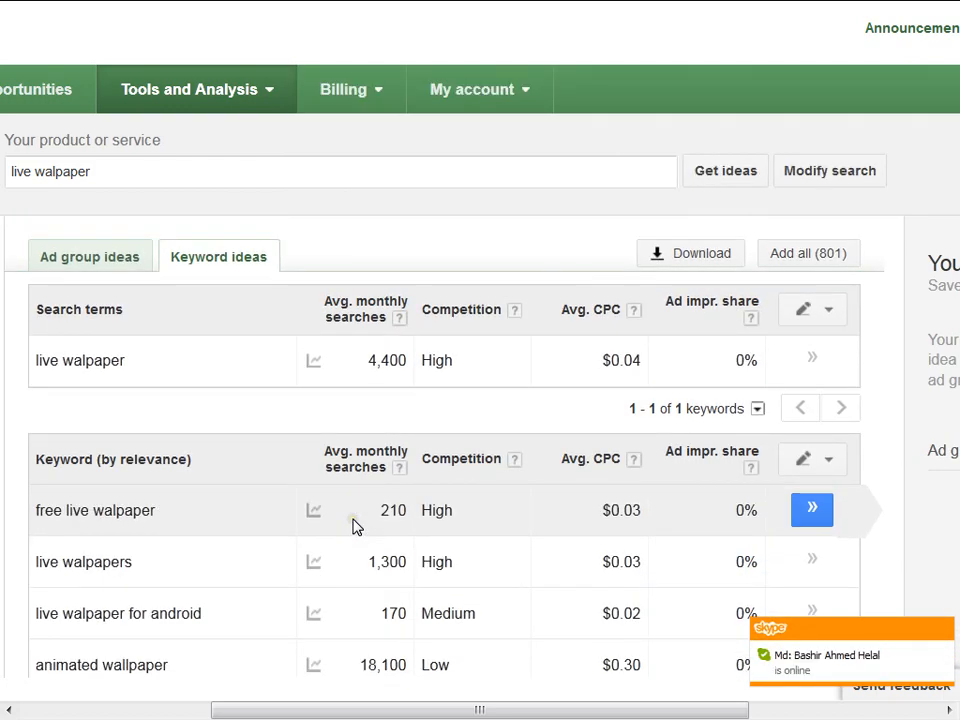
Step: Replace the product or service with "hide folder" and get new keyword ideas for it
drag(310, 717, 194, 710)
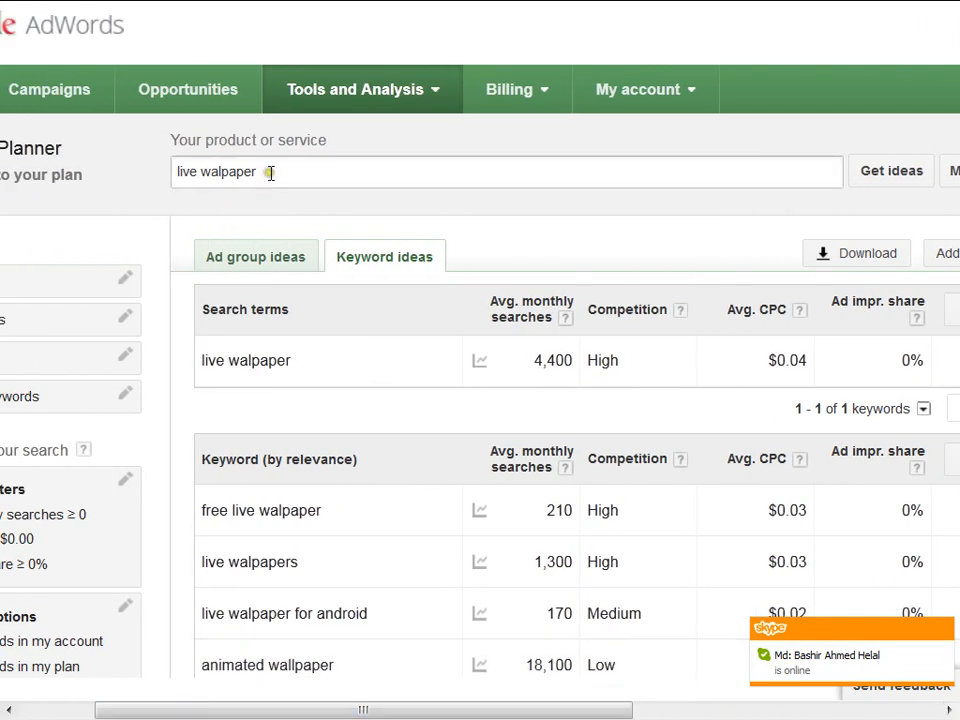
drag(270, 172, 173, 172)
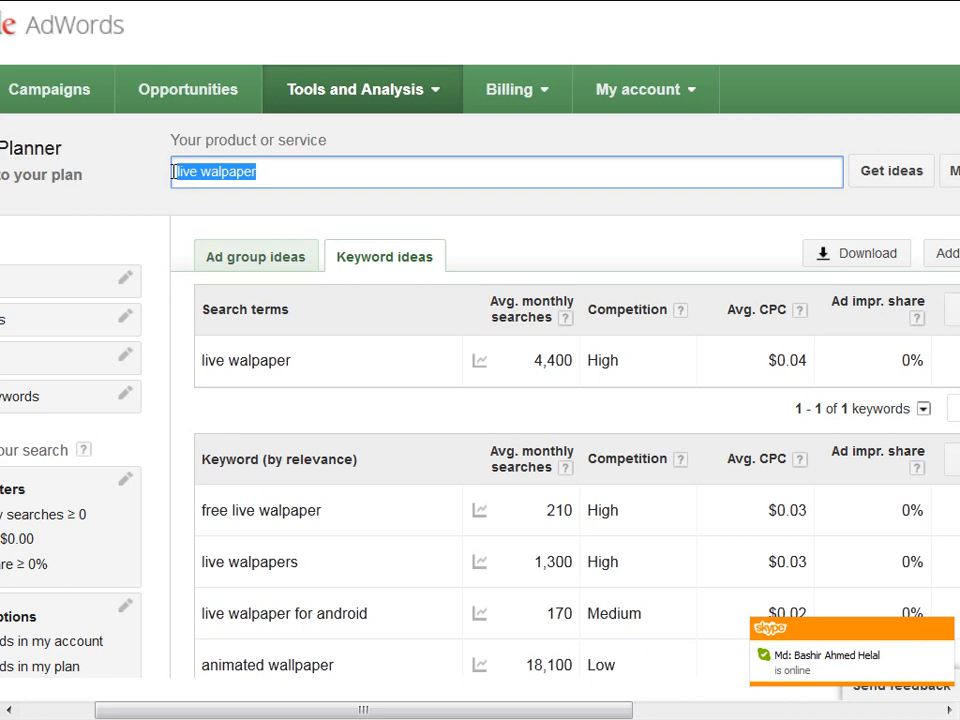
text(hide folder)
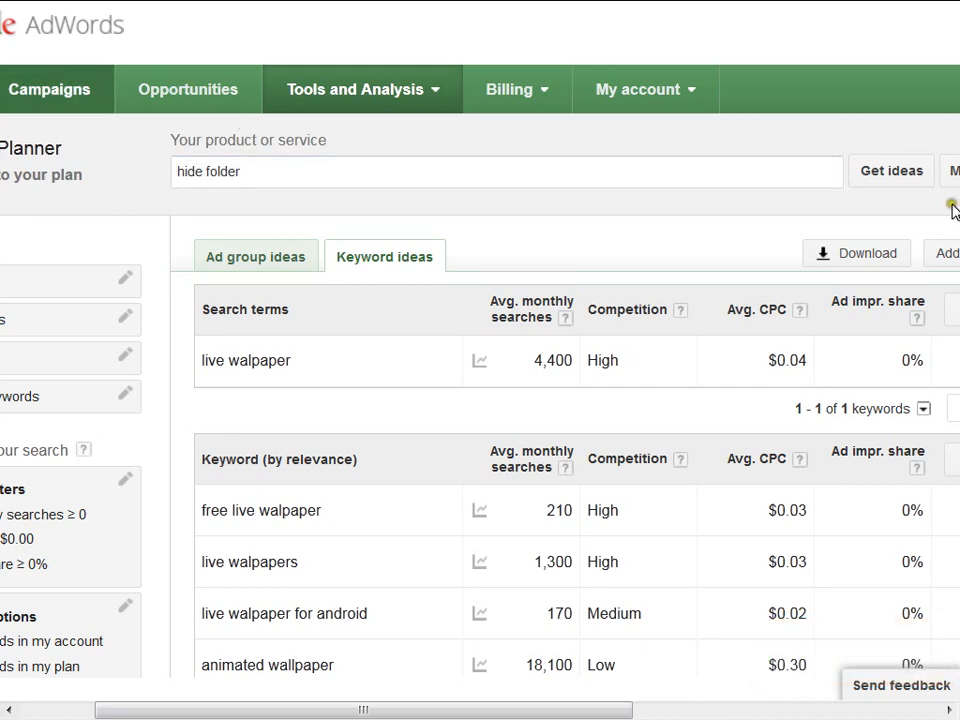
click(900, 174)
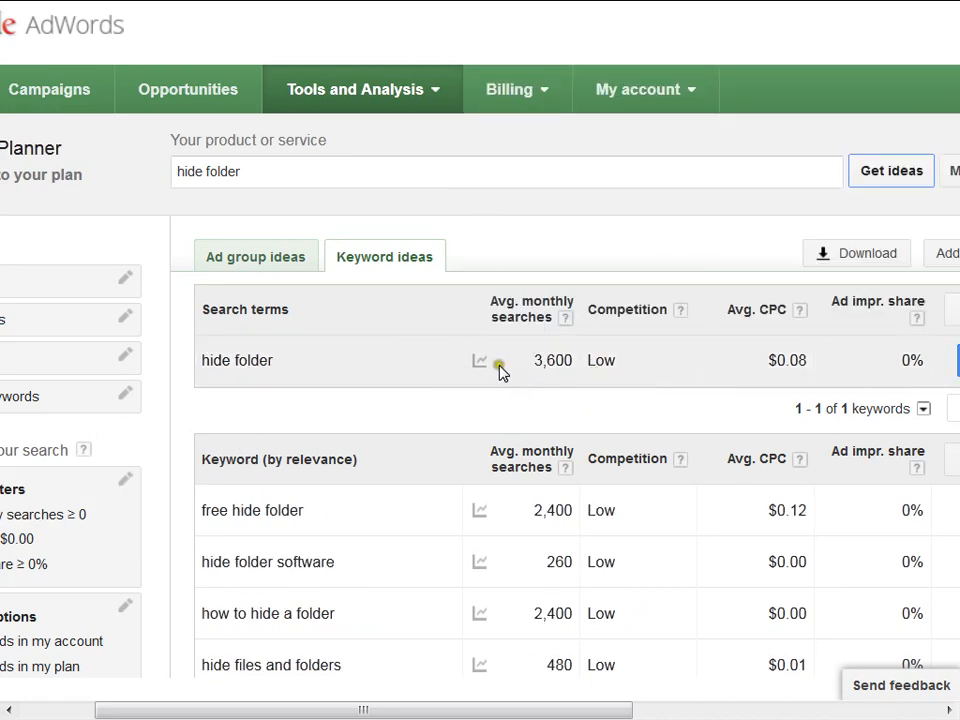
Step: Examine the "hide folder" keyword ideas and the 12-month search charts of the search term and "hide folder software"
mouse_move(480, 364)
mouse_move(868, 197)
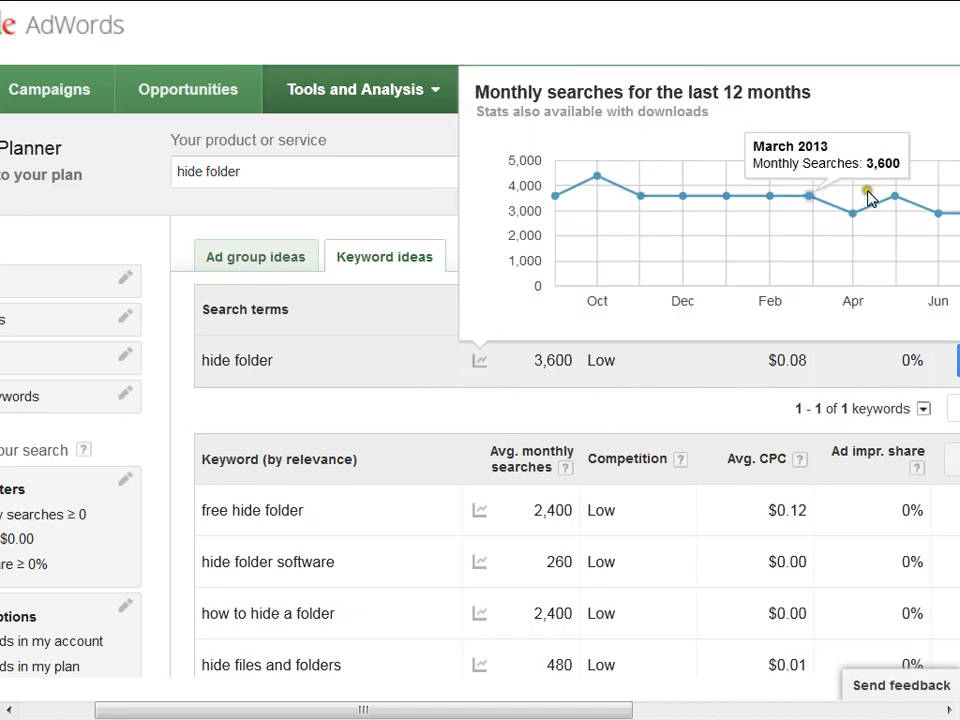
scroll(400, 575, down, 1)
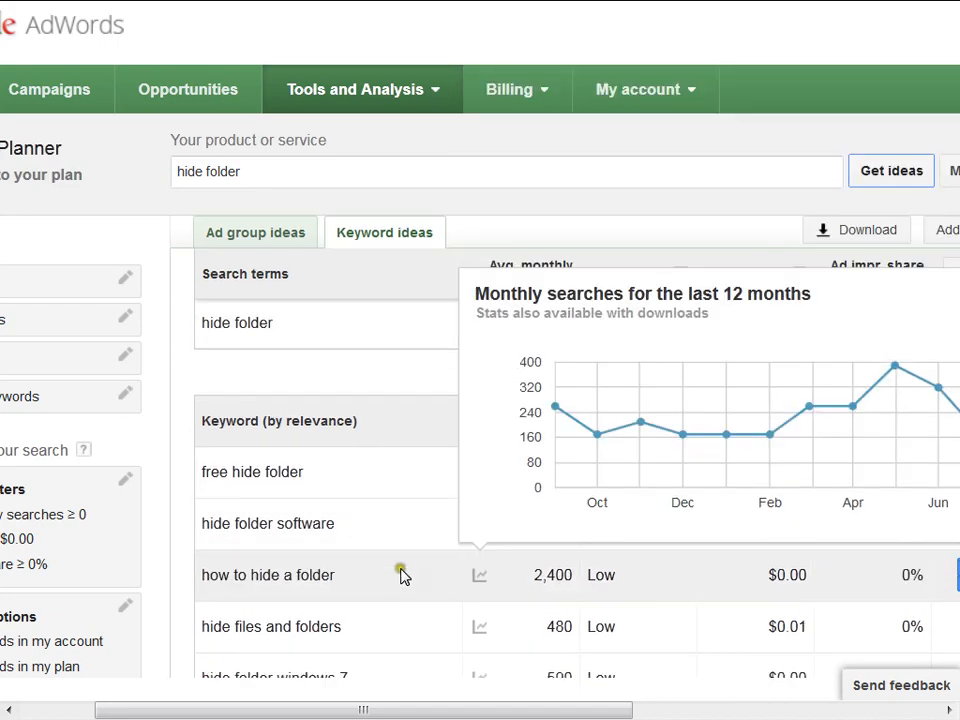
scroll(400, 575, down, 3)
scroll(280, 587, up, 3)
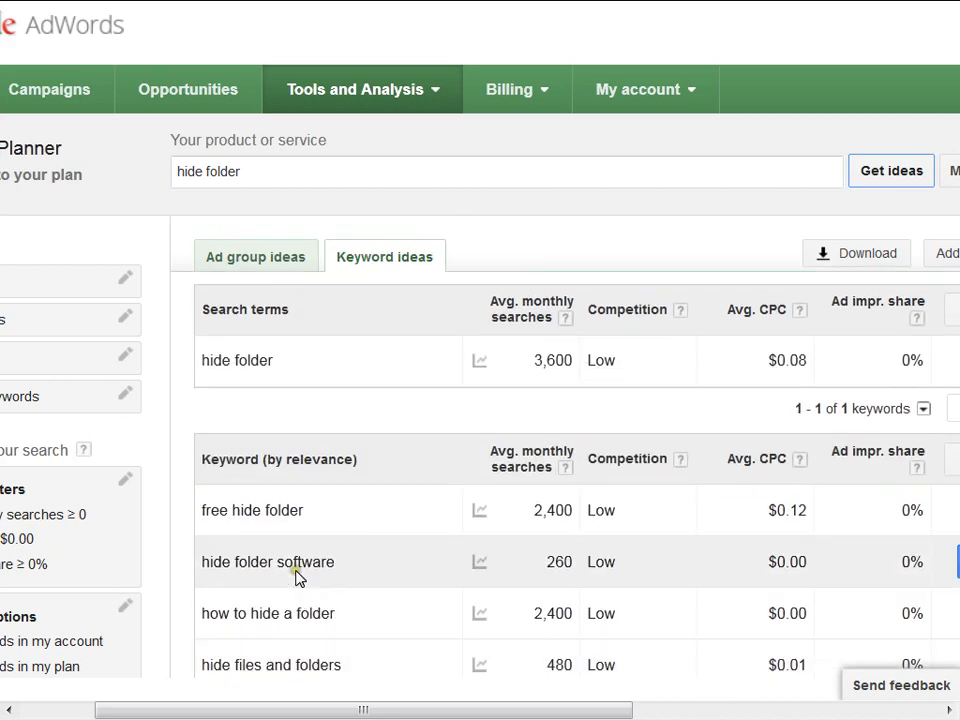
mouse_move(480, 562)
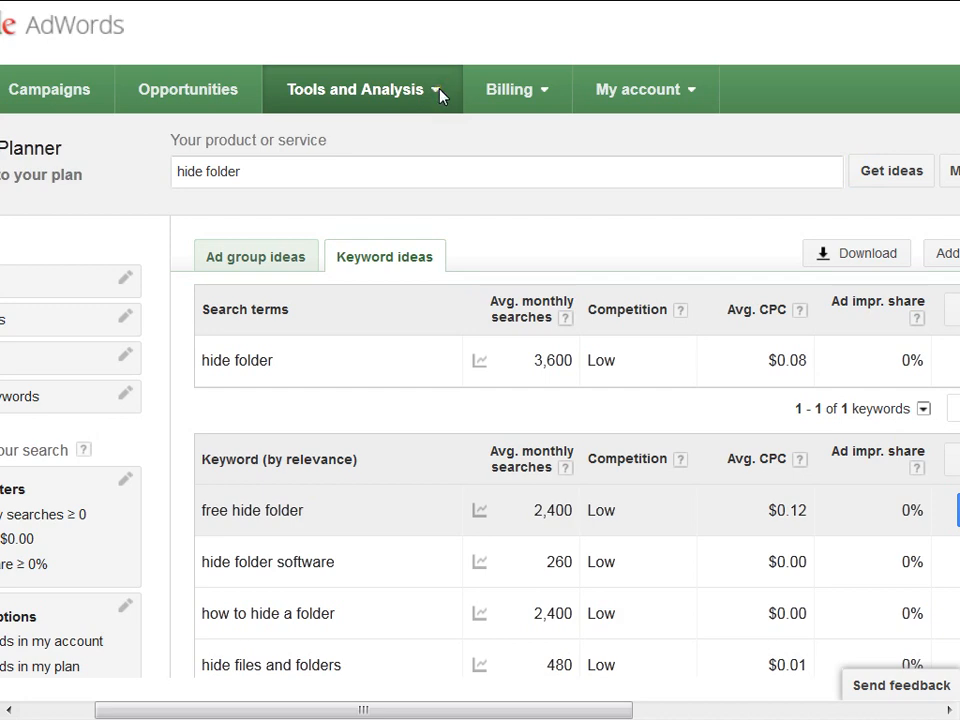
Step: Switch to the Word document it-bari.com SEO.doc and deselect the Keyword Planner link on its Google Keyword page
click(426, 140)
click(298, 176)
drag(298, 176, 347, 168)
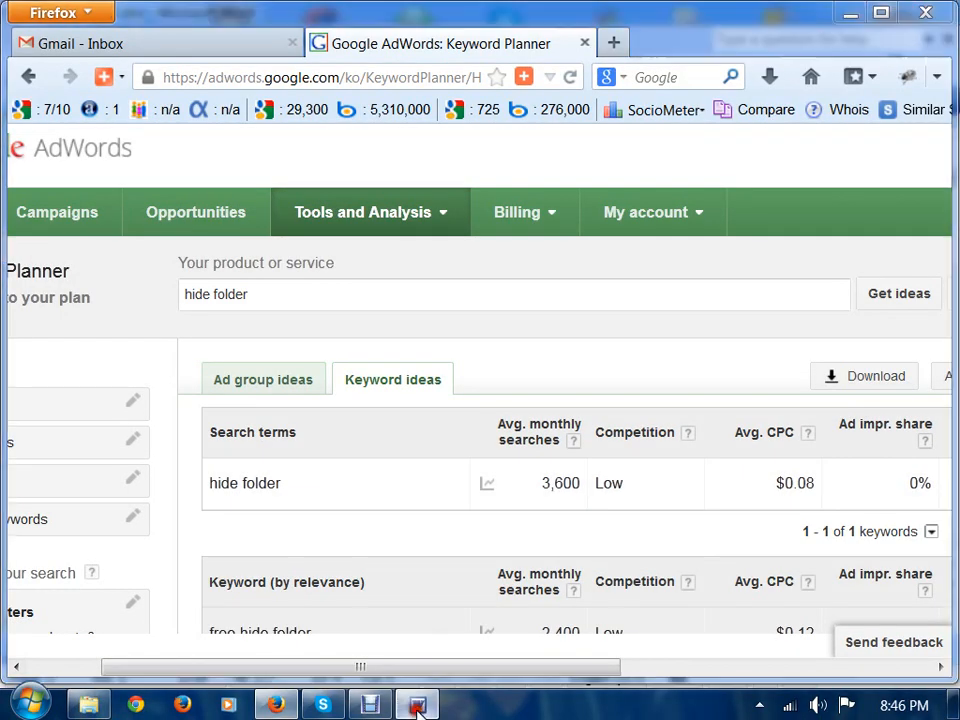
click(417, 705)
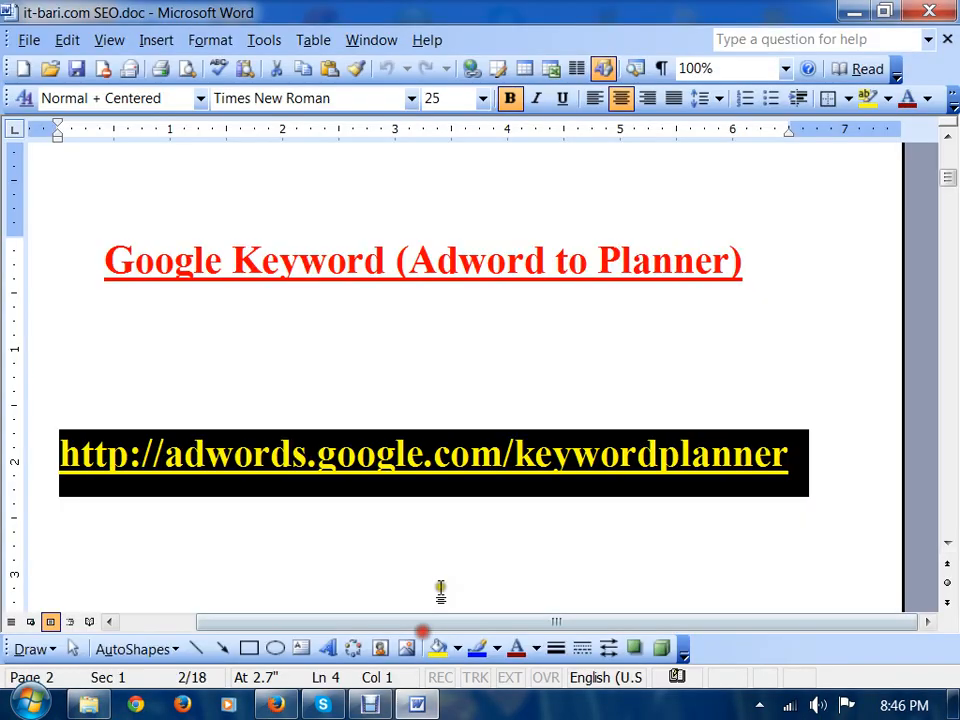
click(595, 372)
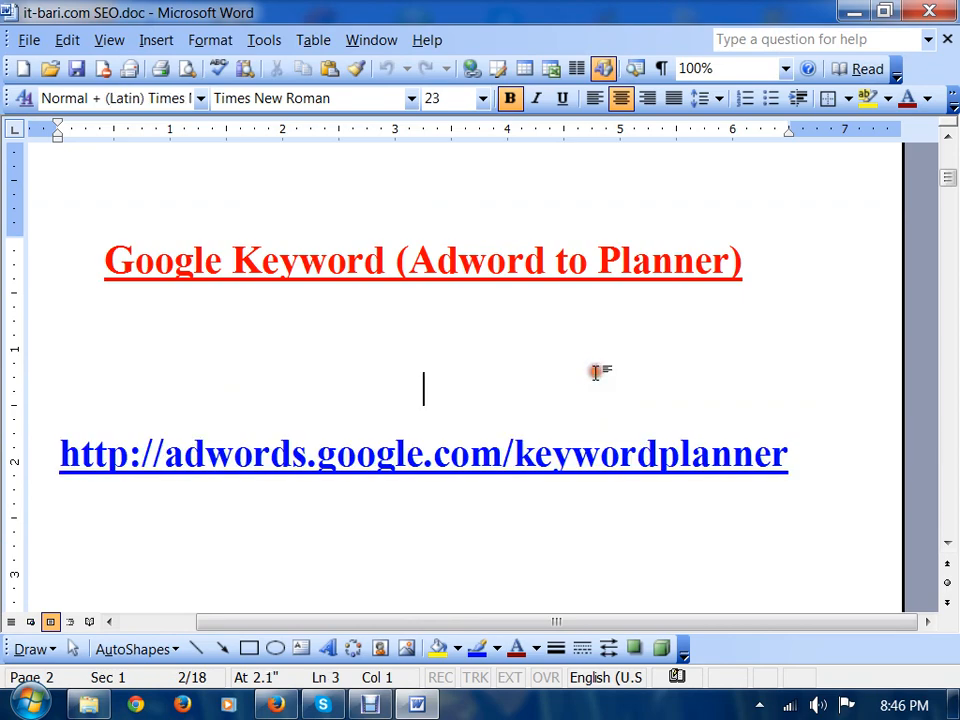